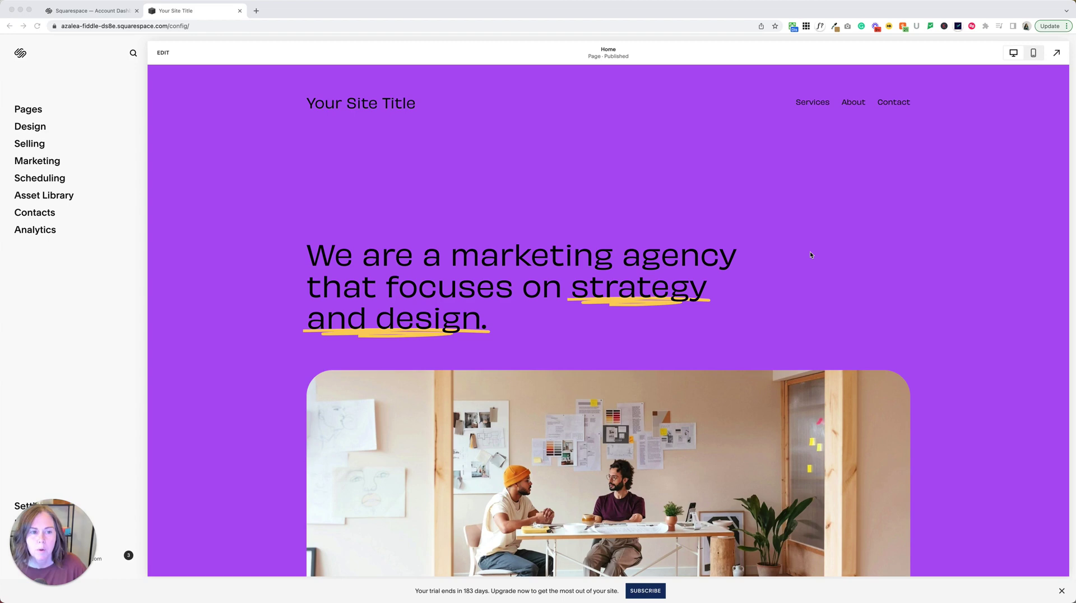
Start editing the Home page and open the font pack choices in the site-wide font styles
{"action": "left_click", "coordinate": [163, 52]}
{"action": "left_click", "coordinate": [162, 54]}
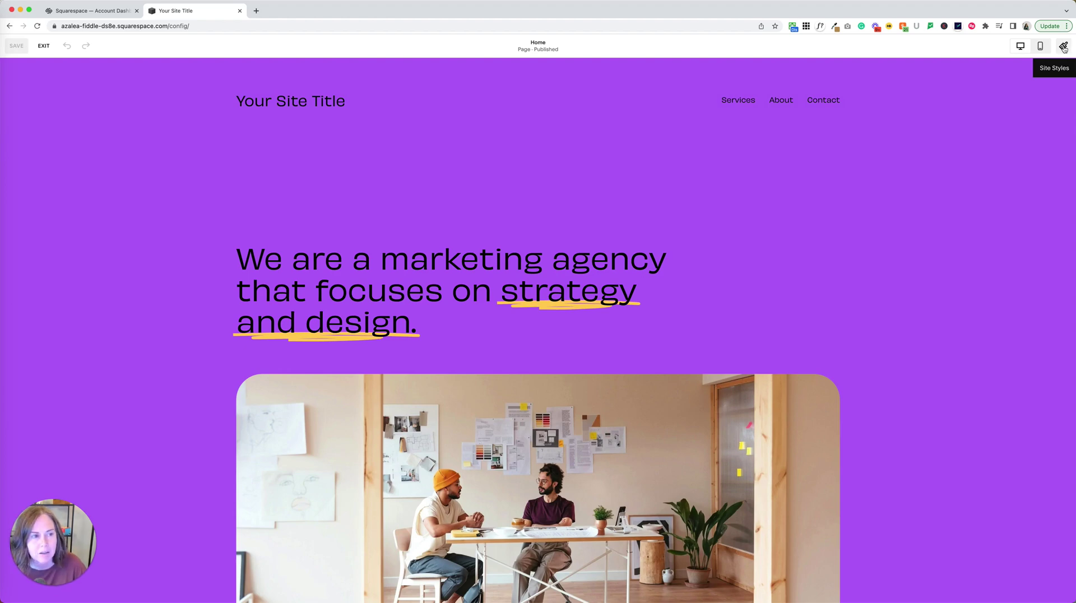
{"action": "left_click", "coordinate": [1063, 47]}
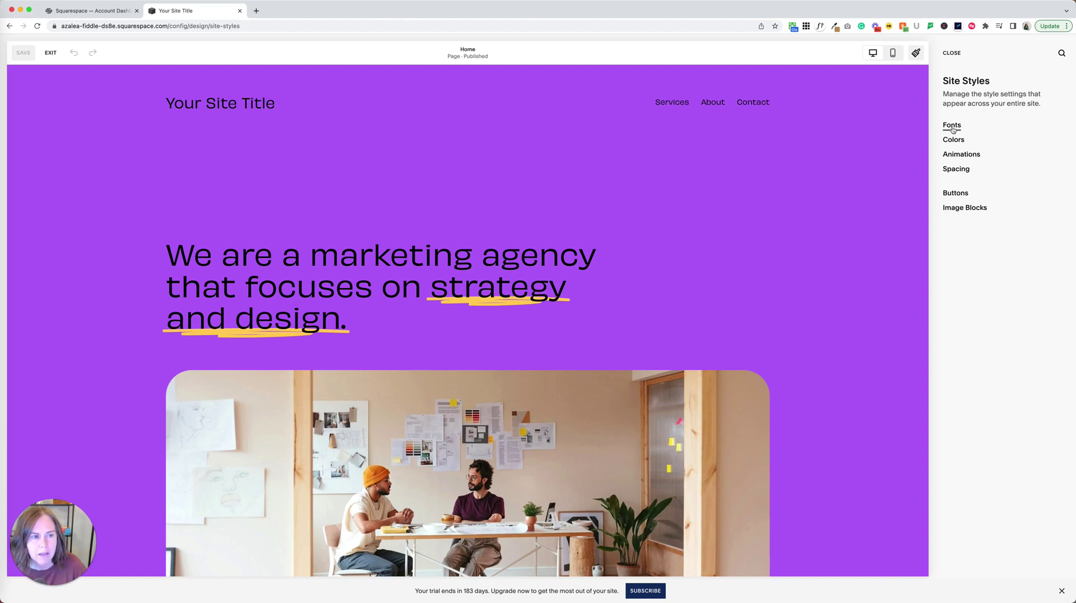
{"action": "left_click", "coordinate": [952, 126]}
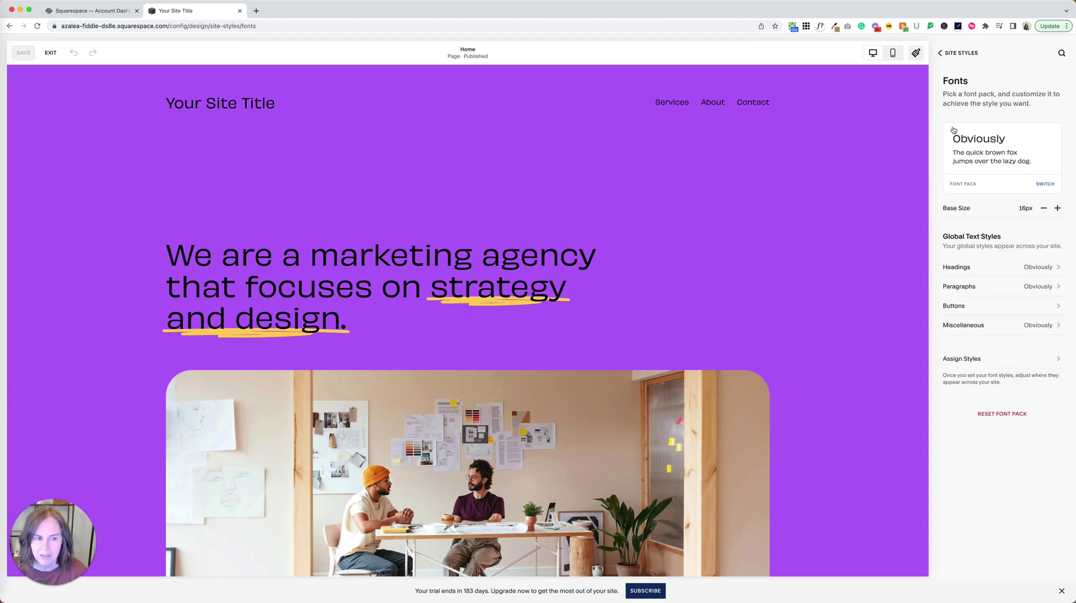
{"action": "scroll", "coordinate": [954, 130], "scroll_direction": "down", "scroll_amount": 1}
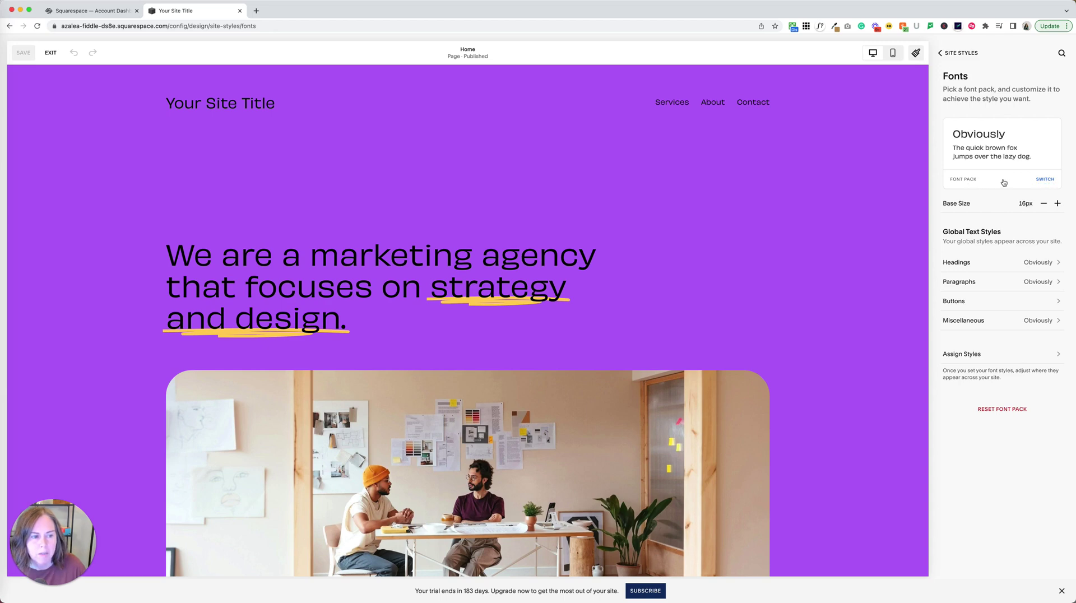
{"action": "left_click", "coordinate": [1044, 180]}
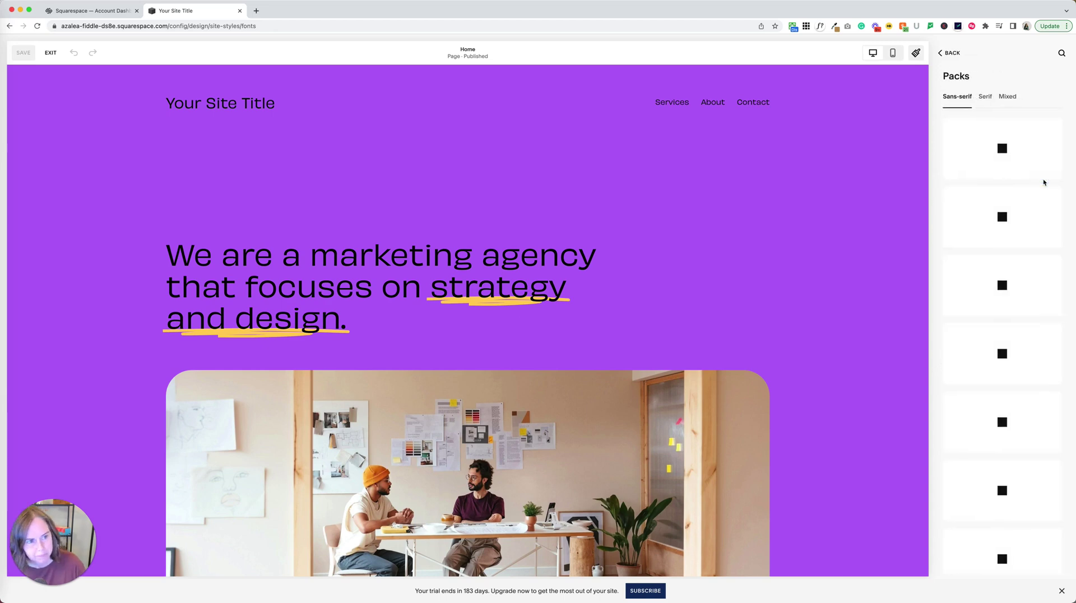
Look through the serif, mixed and sans-serif font pack categories, ending on sans-serif
{"action": "left_click", "coordinate": [985, 97]}
{"action": "left_click", "coordinate": [1011, 99]}
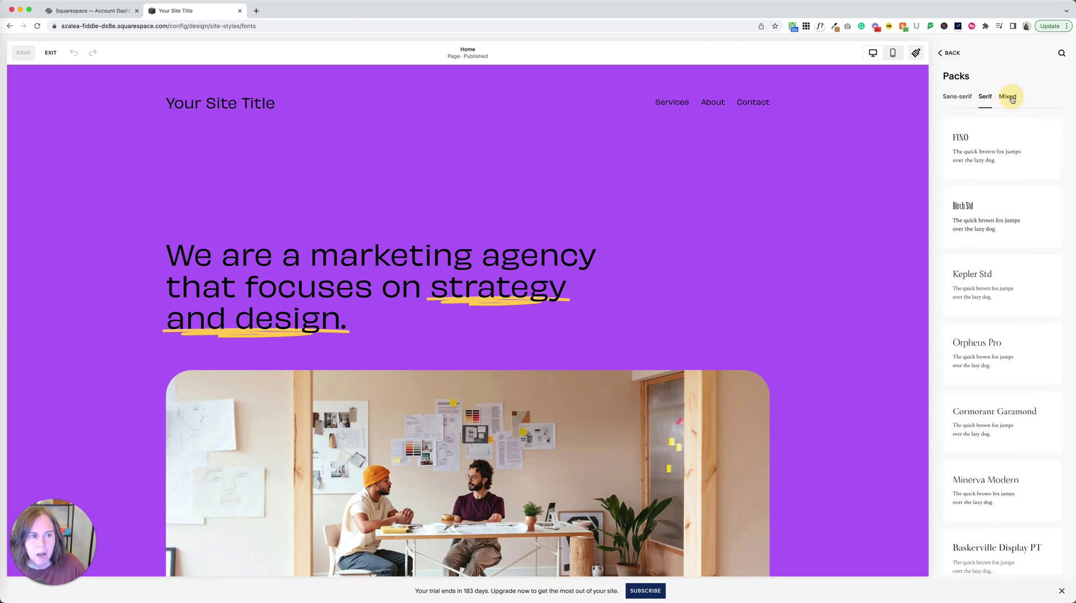
{"action": "left_click", "coordinate": [955, 99]}
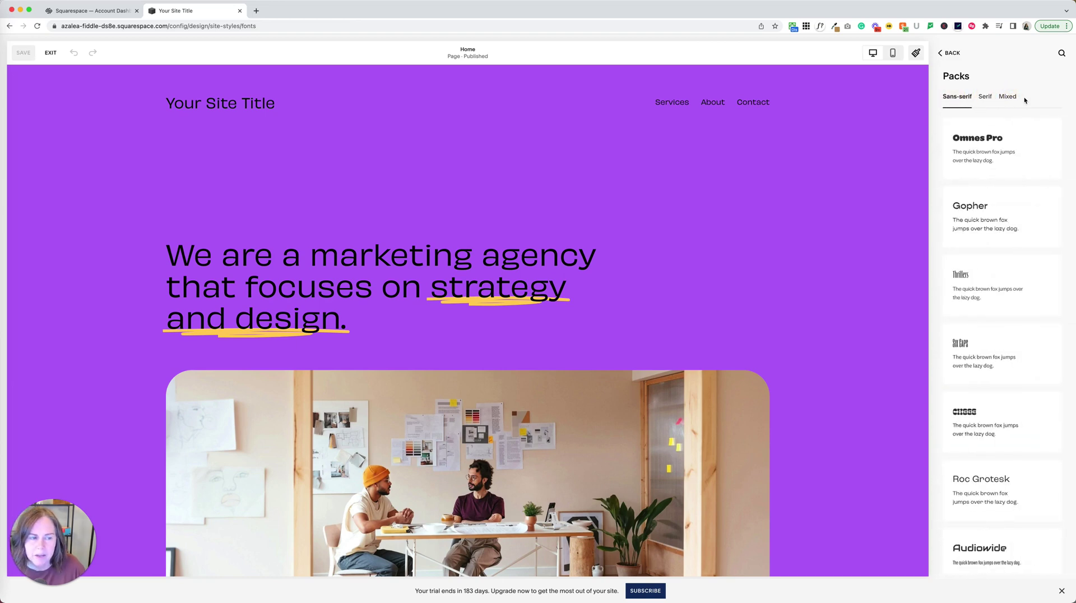
{"action": "left_click", "coordinate": [986, 97]}
{"action": "left_click", "coordinate": [1007, 97]}
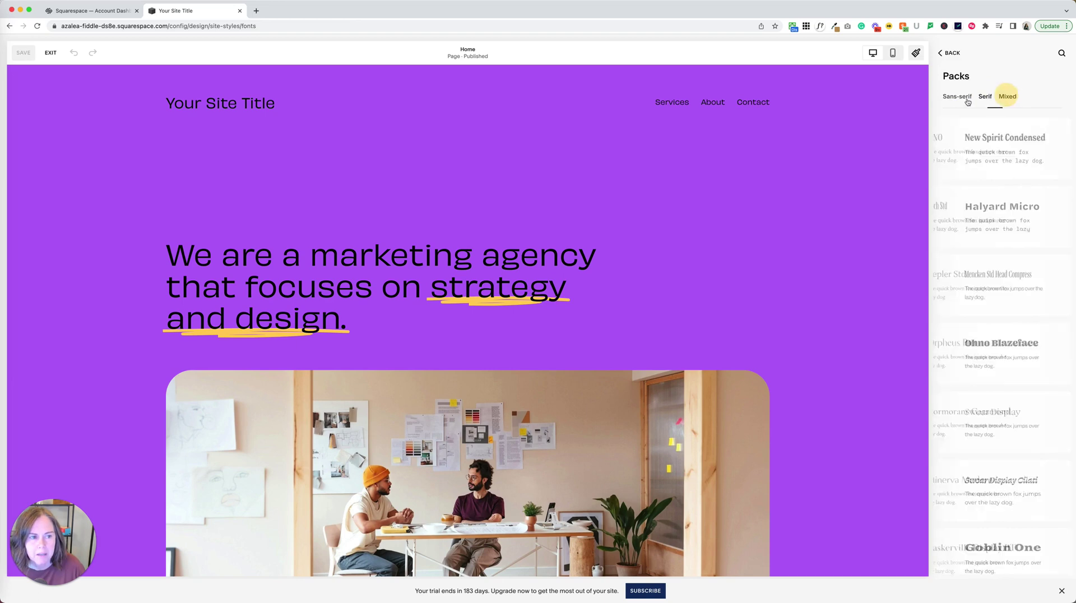
{"action": "left_click", "coordinate": [957, 98]}
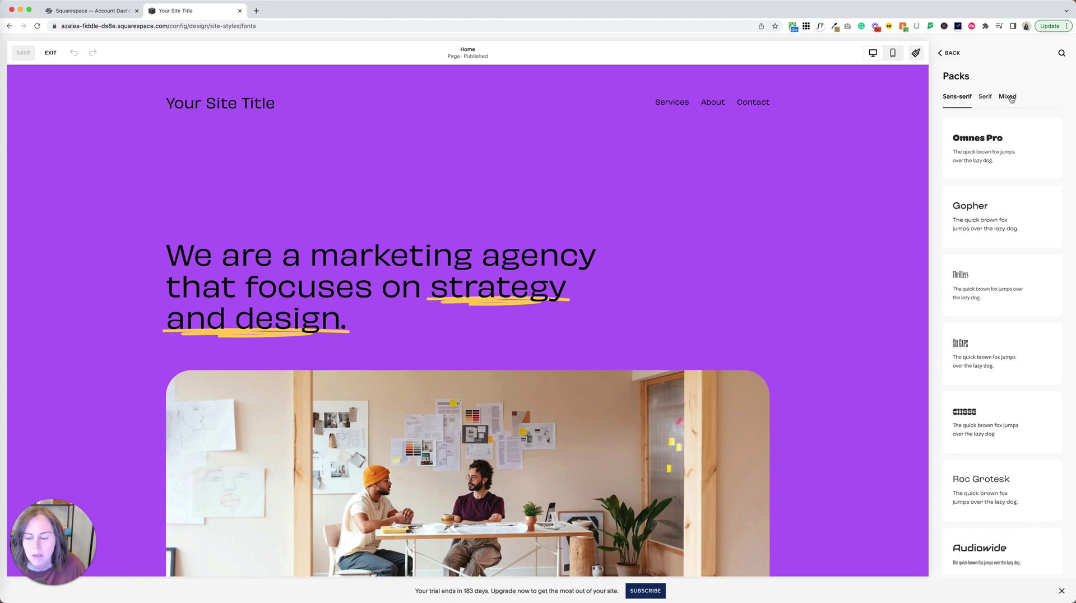
Try the Omnes Pro sans-serif font pack and check the headings and paragraphs on the Home page
{"action": "left_click", "coordinate": [986, 160]}
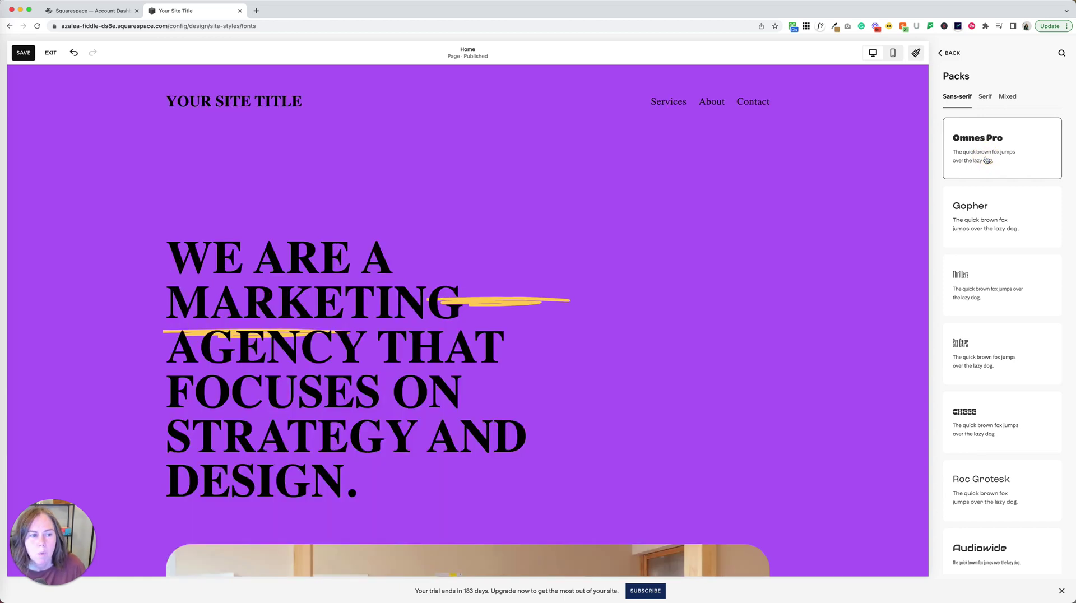
{"action": "scroll", "coordinate": [701, 181], "scroll_direction": "down", "scroll_amount": 2}
{"action": "scroll", "coordinate": [702, 181], "scroll_direction": "down", "scroll_amount": 10}
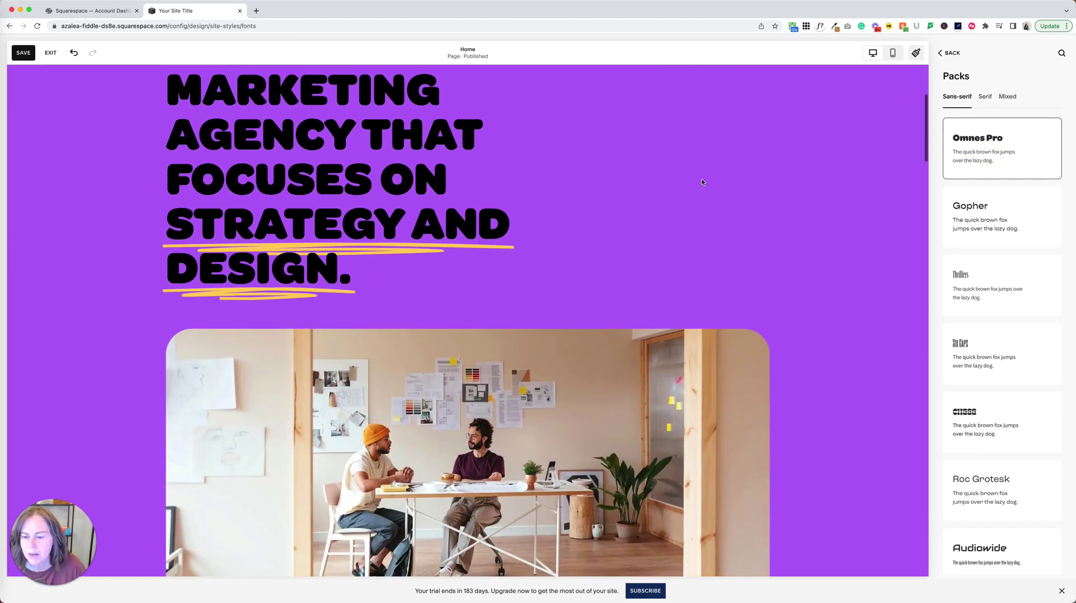
{"action": "scroll", "coordinate": [702, 180], "scroll_direction": "down", "scroll_amount": 1}
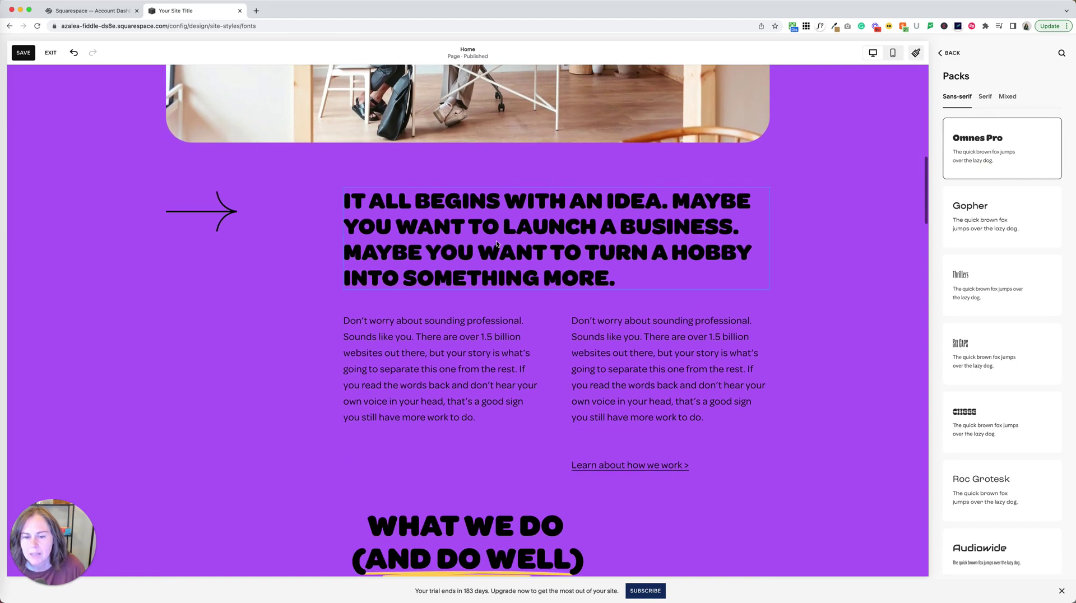
{"action": "scroll", "coordinate": [403, 258], "scroll_direction": "down", "scroll_amount": 2}
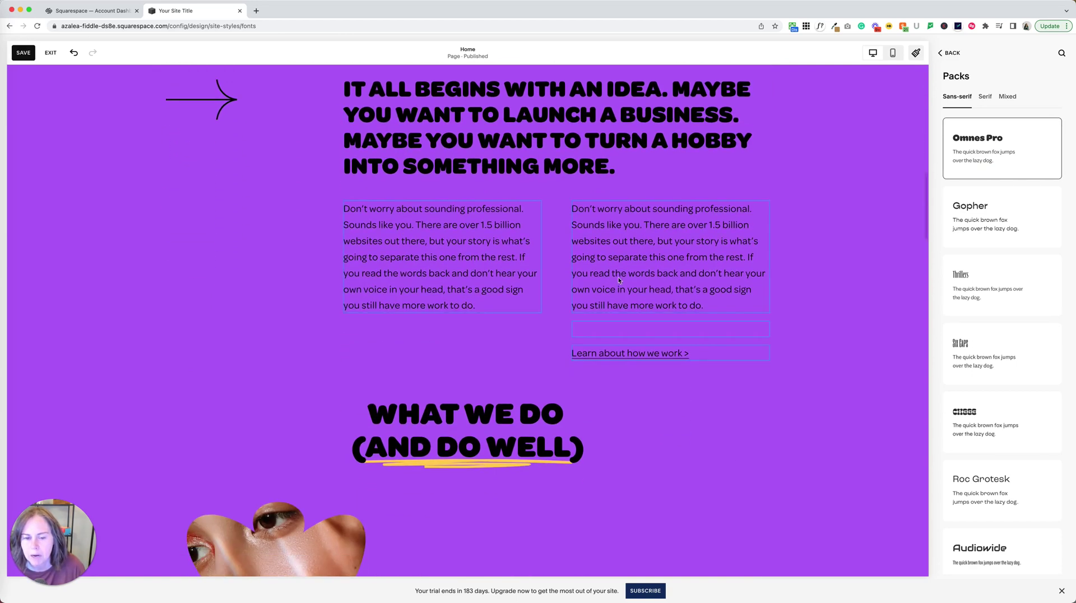
{"action": "scroll", "coordinate": [618, 277], "scroll_direction": "up", "scroll_amount": 1}
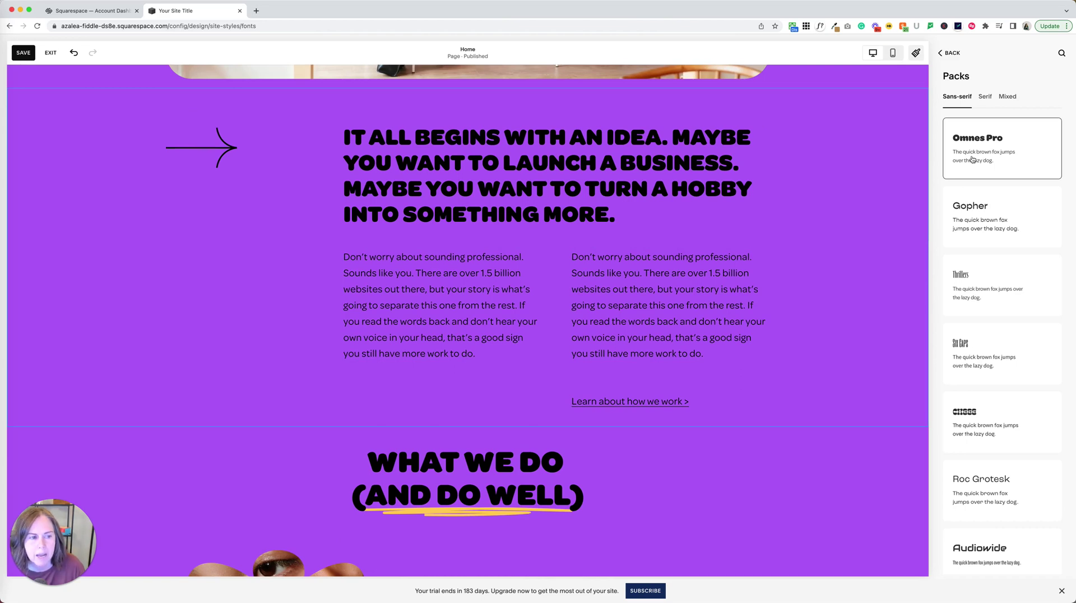
Try the Gopher font pack, return to Omnes Pro, and compare how the page's headings and body text look
{"action": "left_click", "coordinate": [969, 218]}
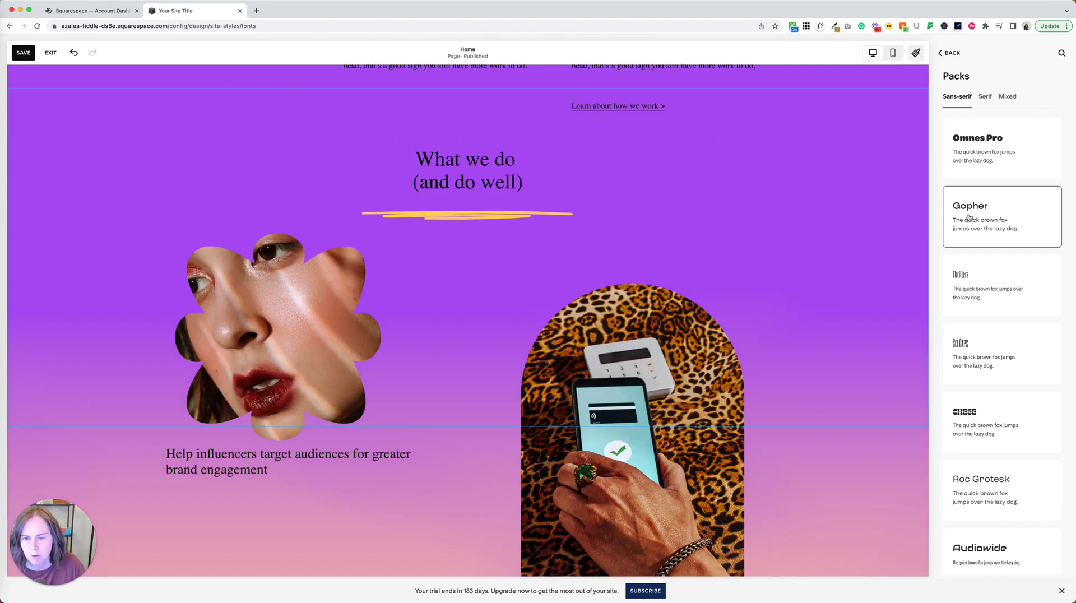
{"action": "scroll", "coordinate": [886, 208], "scroll_direction": "up", "scroll_amount": 5}
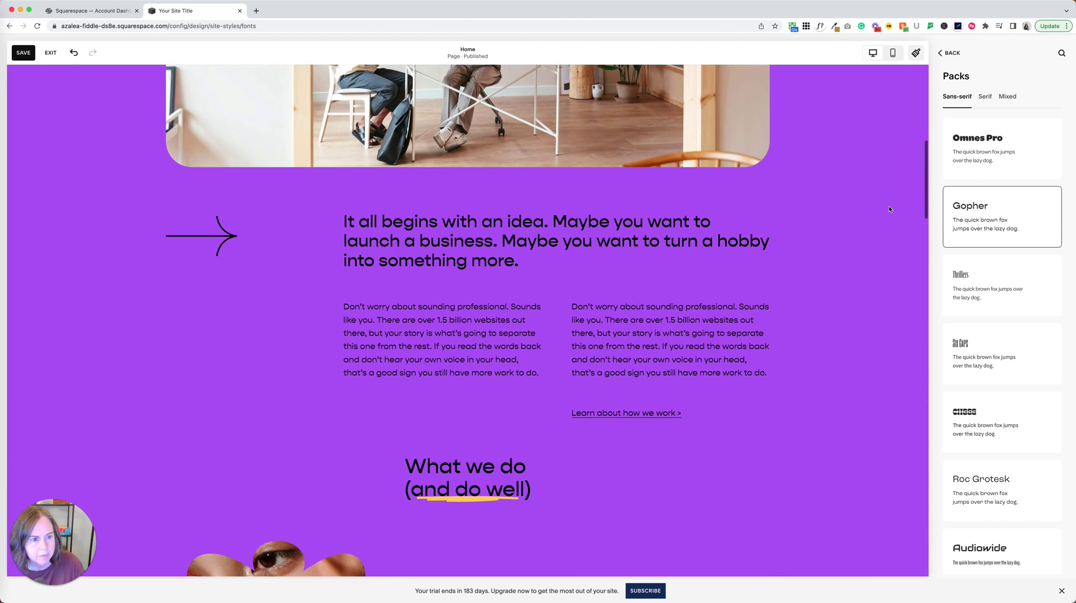
{"action": "left_click", "coordinate": [984, 154]}
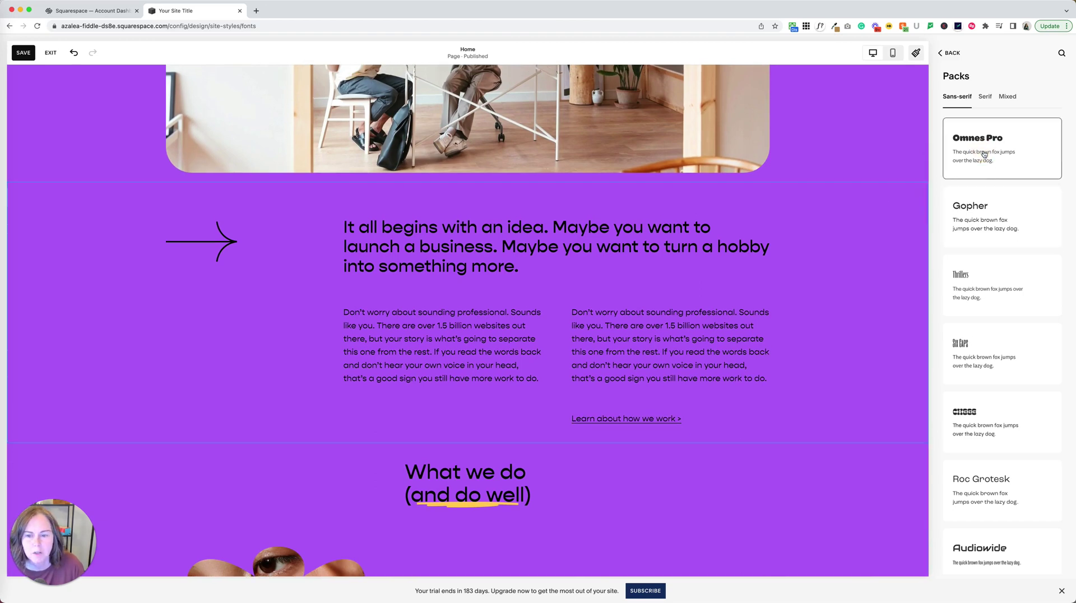
{"action": "scroll", "coordinate": [905, 219], "scroll_direction": "down", "scroll_amount": 4}
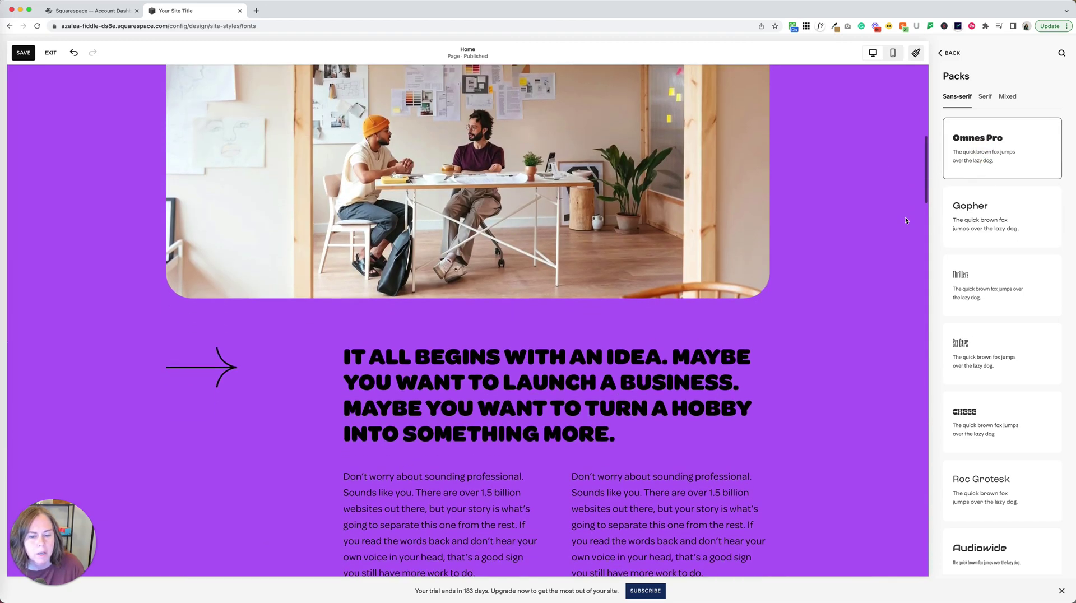
{"action": "scroll", "coordinate": [906, 220], "scroll_direction": "down", "scroll_amount": 3}
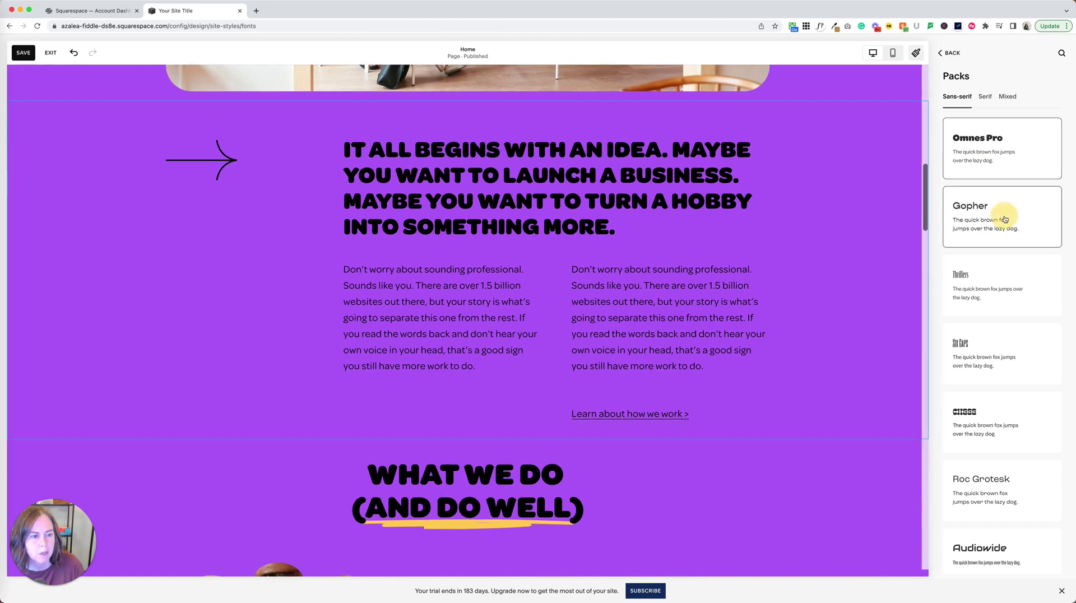
Switch the site back to the Gopher font pack and check the introductory section's text
{"action": "left_click", "coordinate": [1005, 219]}
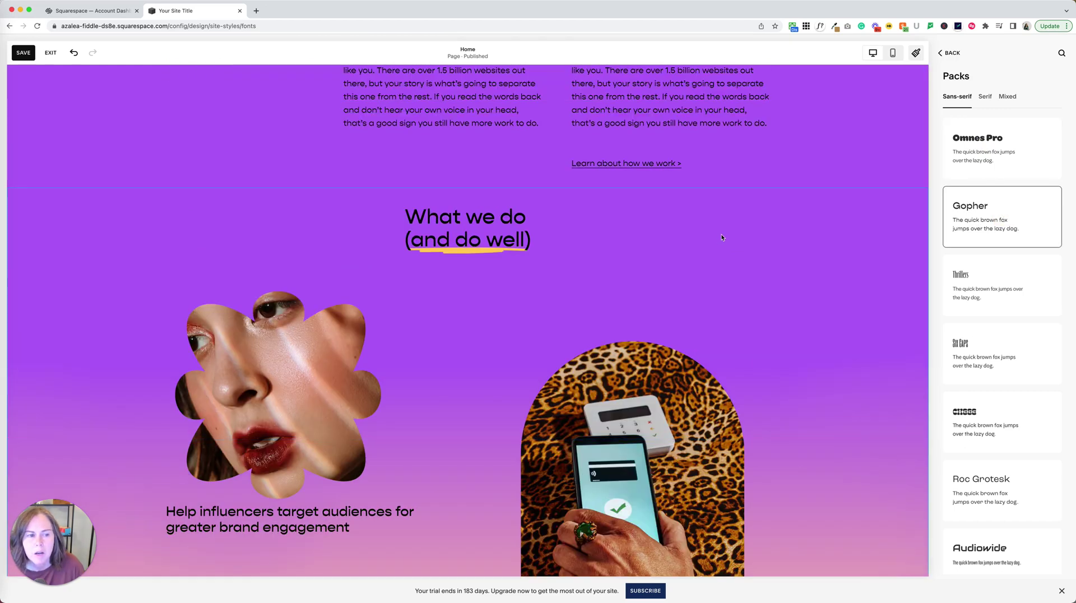
{"action": "scroll", "coordinate": [722, 237], "scroll_direction": "up", "scroll_amount": 1}
{"action": "scroll", "coordinate": [722, 237], "scroll_direction": "up", "scroll_amount": 3}
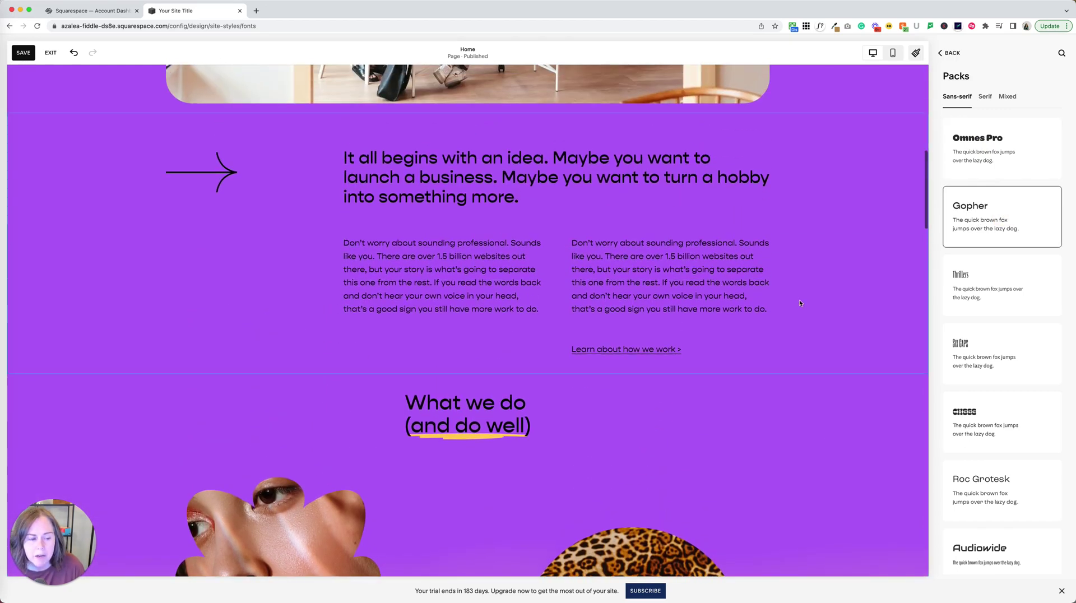
Try the decorative Cheee font pack, switch back to Gopher, and compare the introductory heading and paragraphs
{"action": "left_click", "coordinate": [959, 415]}
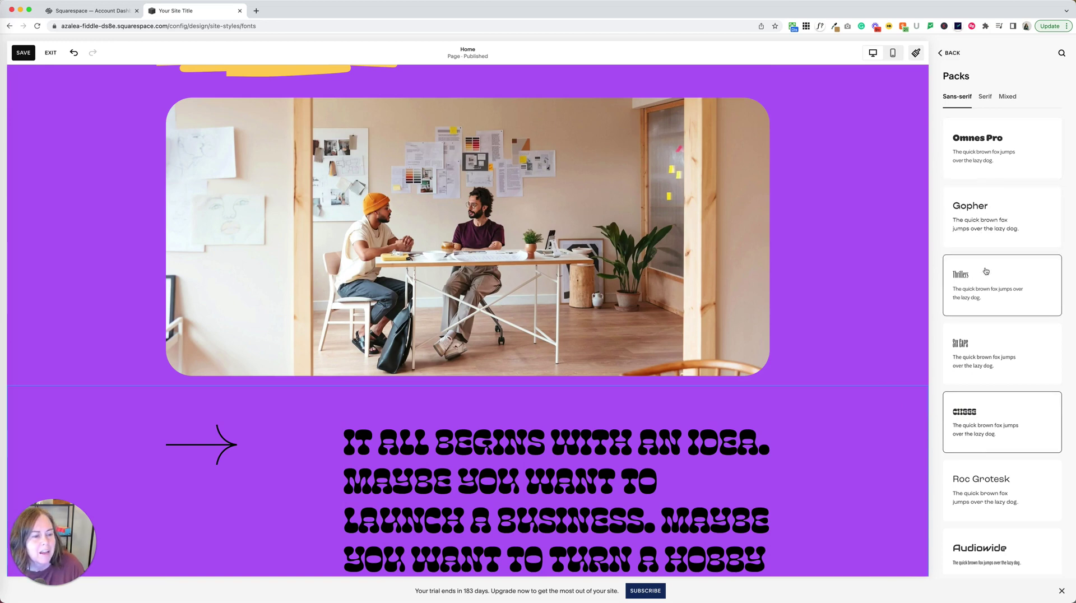
{"action": "left_click", "coordinate": [988, 224]}
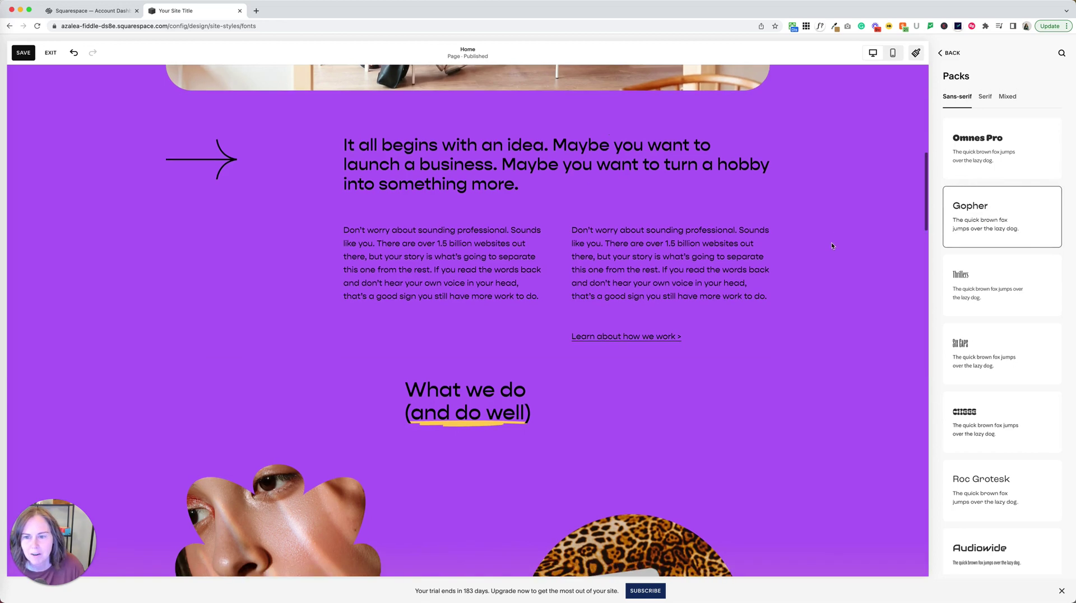
{"action": "scroll", "coordinate": [831, 242], "scroll_direction": "up", "scroll_amount": 3}
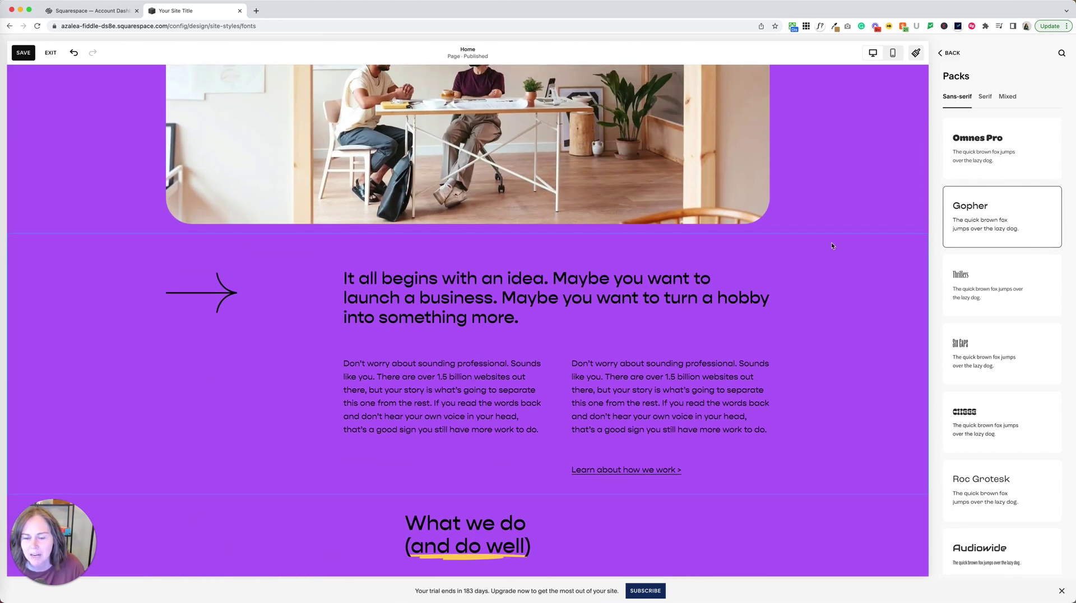
{"action": "scroll", "coordinate": [832, 245], "scroll_direction": "down", "scroll_amount": 1}
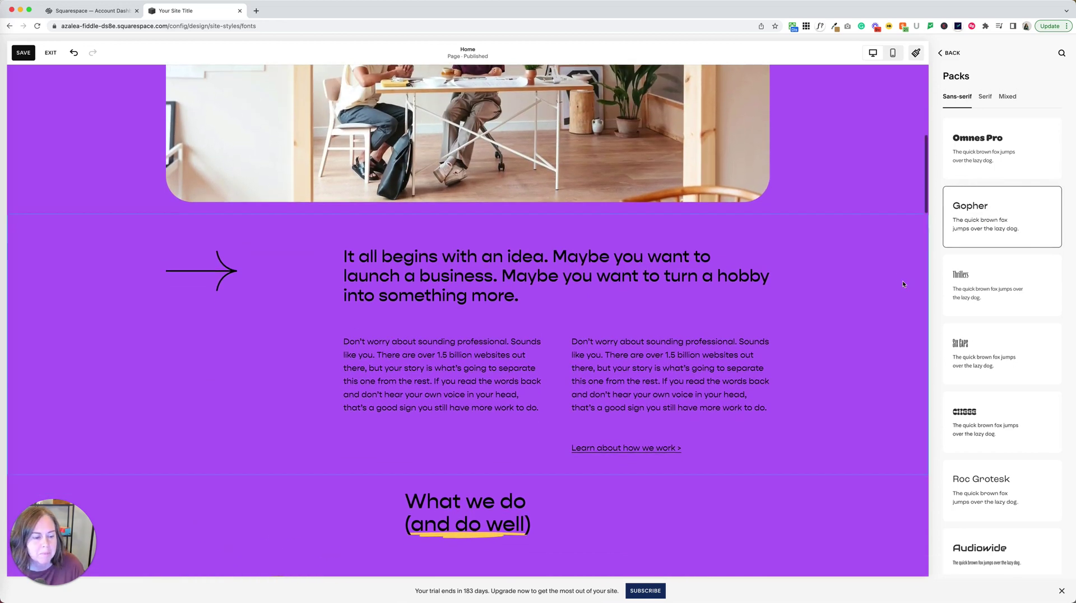
Try the Poppins font pack from farther down the sans-serif list
{"action": "scroll", "coordinate": [933, 308], "scroll_direction": "down", "scroll_amount": 3}
{"action": "scroll", "coordinate": [933, 308], "scroll_direction": "down", "scroll_amount": 10}
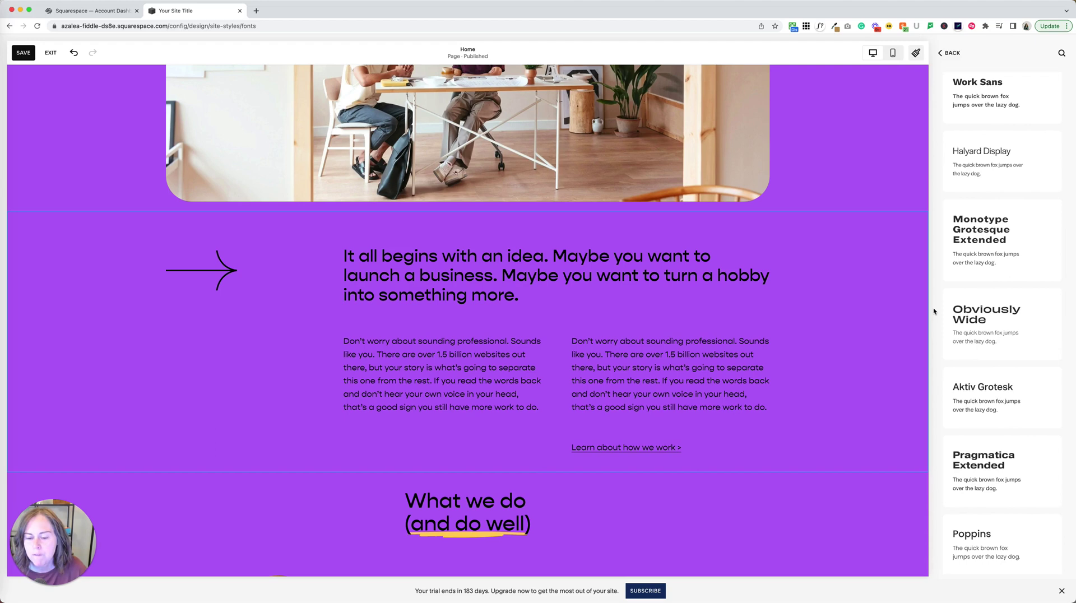
{"action": "scroll", "coordinate": [933, 308], "scroll_direction": "down", "scroll_amount": 3}
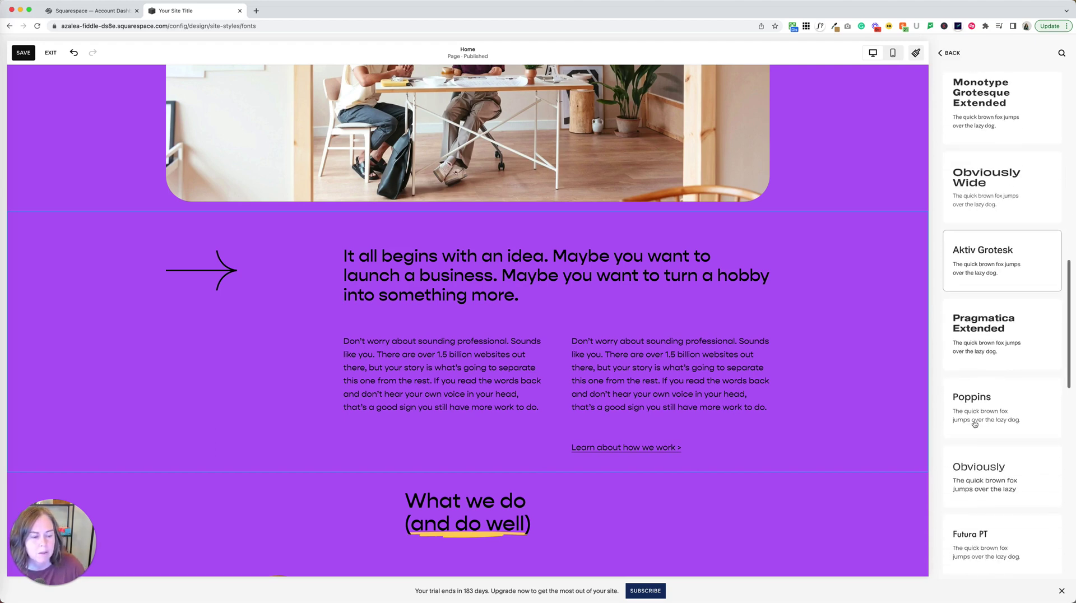
{"action": "left_click", "coordinate": [976, 417]}
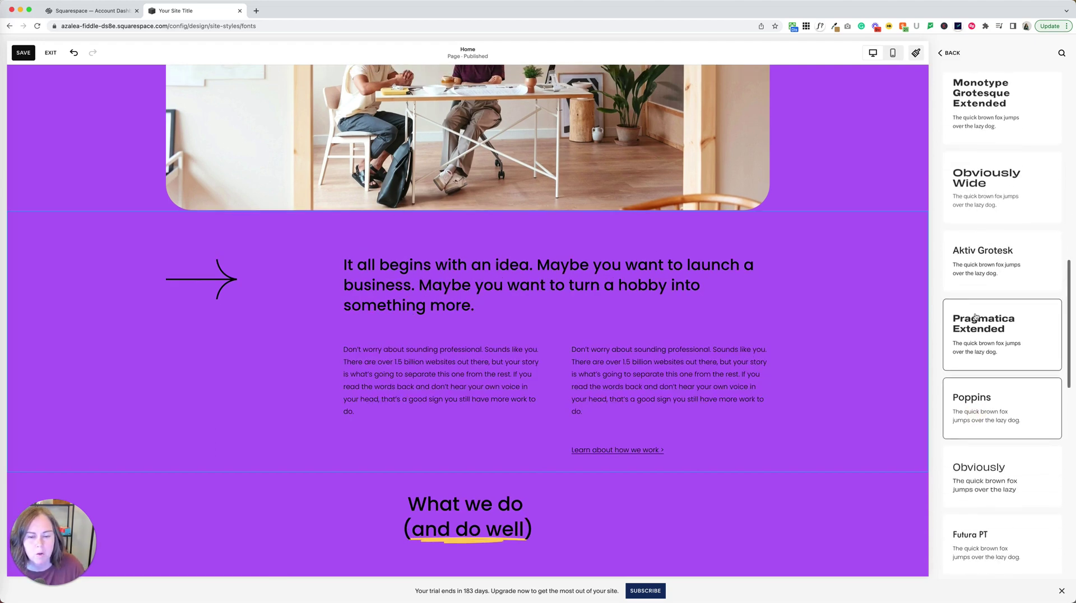
Try the decorative Cheee font pack again and check its heading and paragraph fonts on the page
{"action": "scroll", "coordinate": [975, 316], "scroll_direction": "down", "scroll_amount": 1}
{"action": "scroll", "coordinate": [975, 317], "scroll_direction": "up", "scroll_amount": 12}
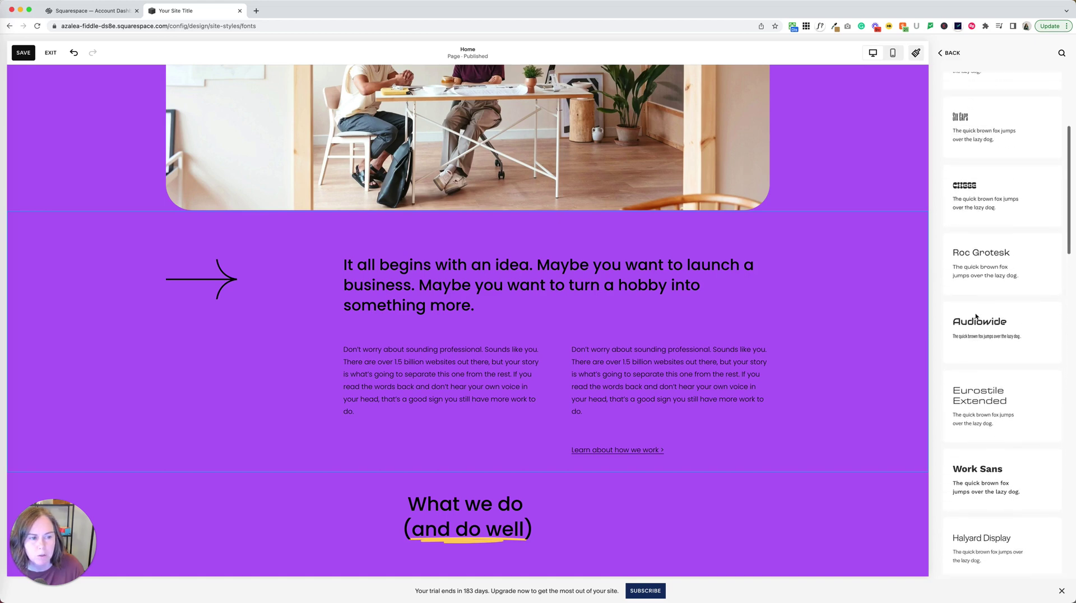
{"action": "scroll", "coordinate": [975, 317], "scroll_direction": "up", "scroll_amount": 3}
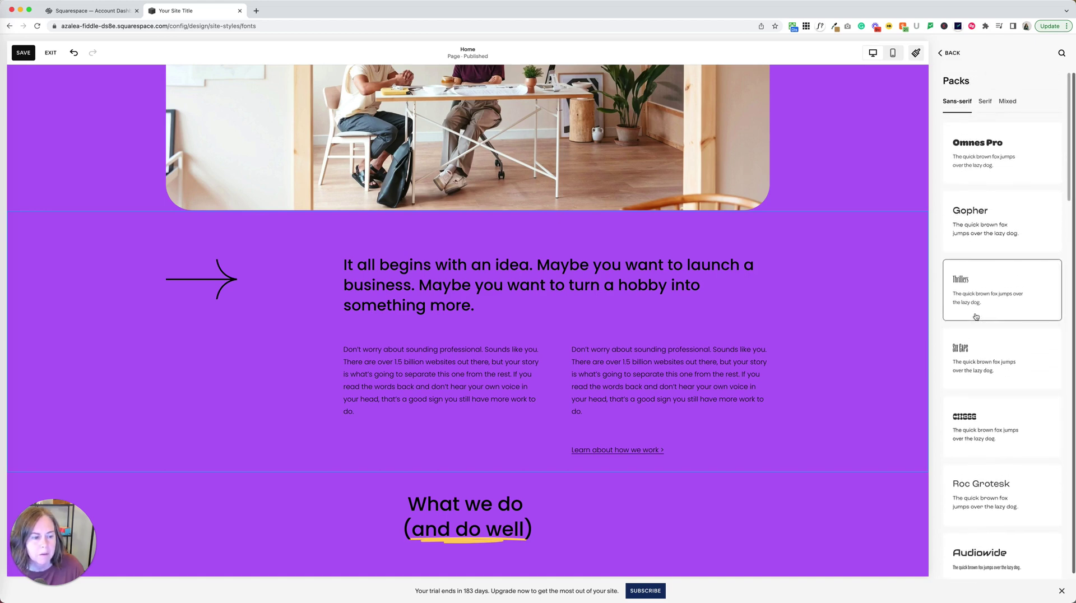
{"action": "left_click", "coordinate": [986, 424]}
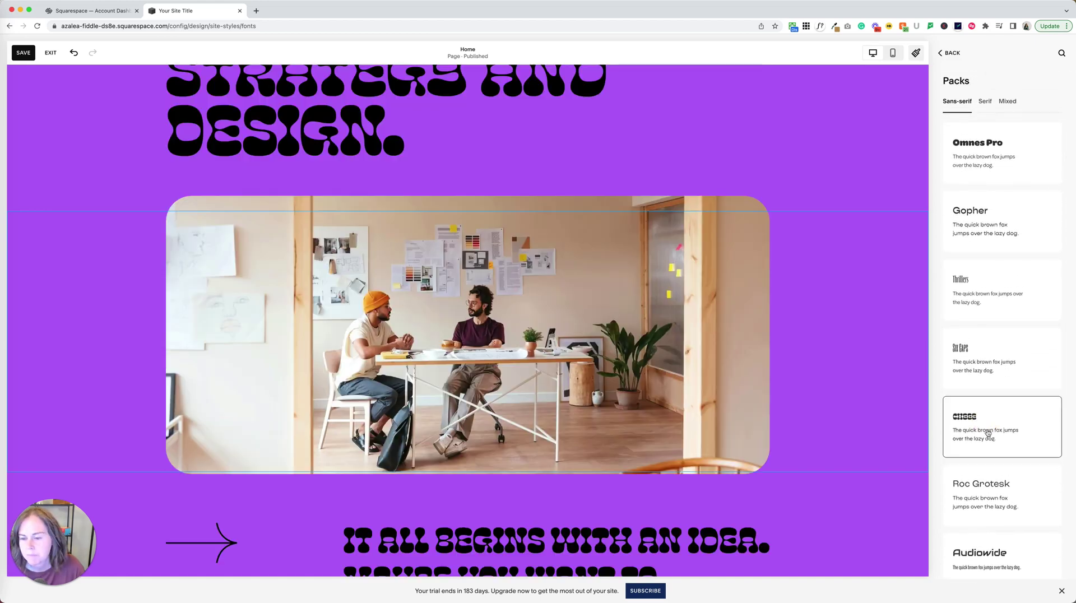
{"action": "scroll", "coordinate": [987, 441], "scroll_direction": "down", "scroll_amount": 5}
{"action": "scroll", "coordinate": [801, 426], "scroll_direction": "down", "scroll_amount": 5}
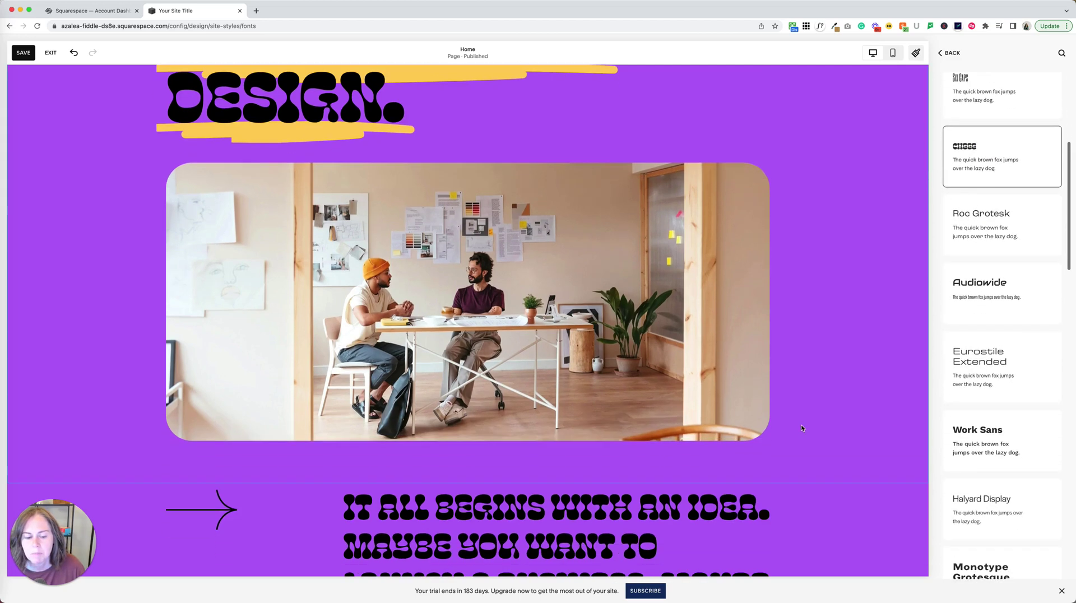
{"action": "scroll", "coordinate": [801, 428], "scroll_direction": "down", "scroll_amount": 2}
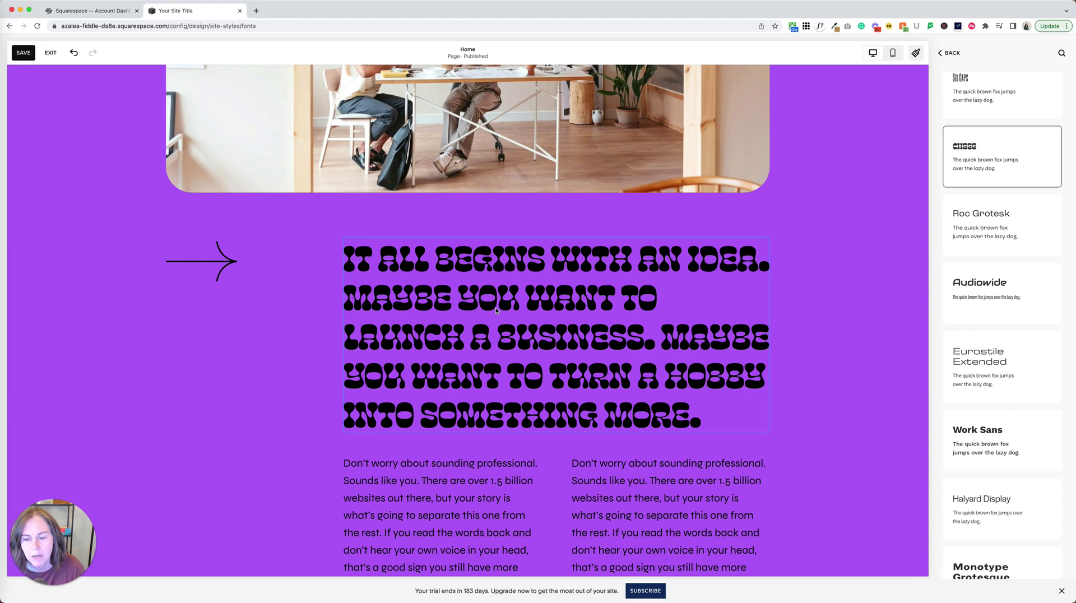
Apply the Monotype Grotesque Extended sans-serif font pack to the site
{"action": "scroll", "coordinate": [992, 393], "scroll_direction": "down", "scroll_amount": 4}
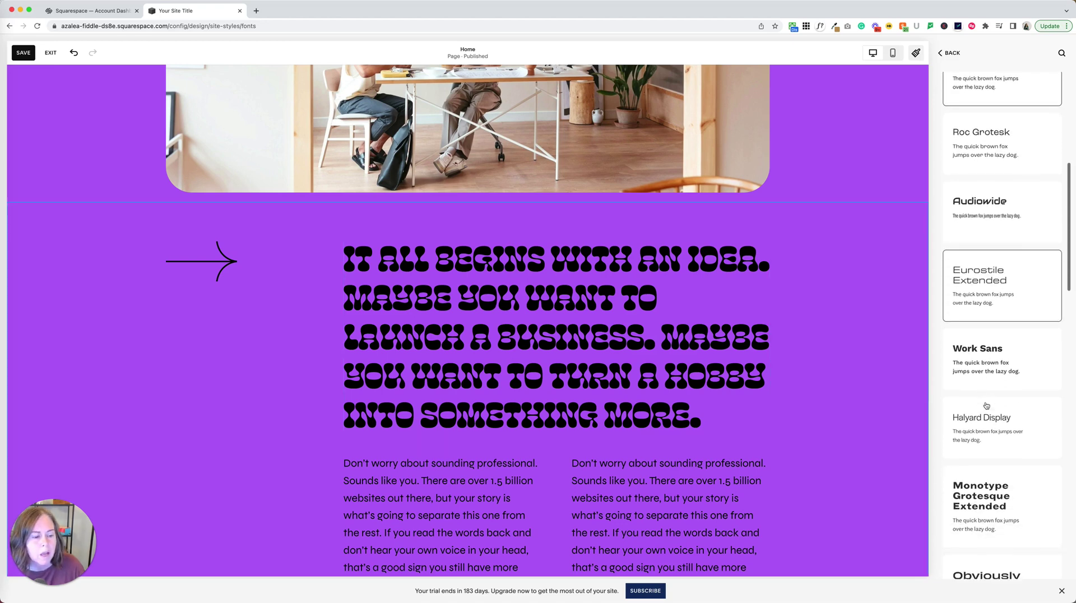
{"action": "left_click", "coordinate": [967, 426]}
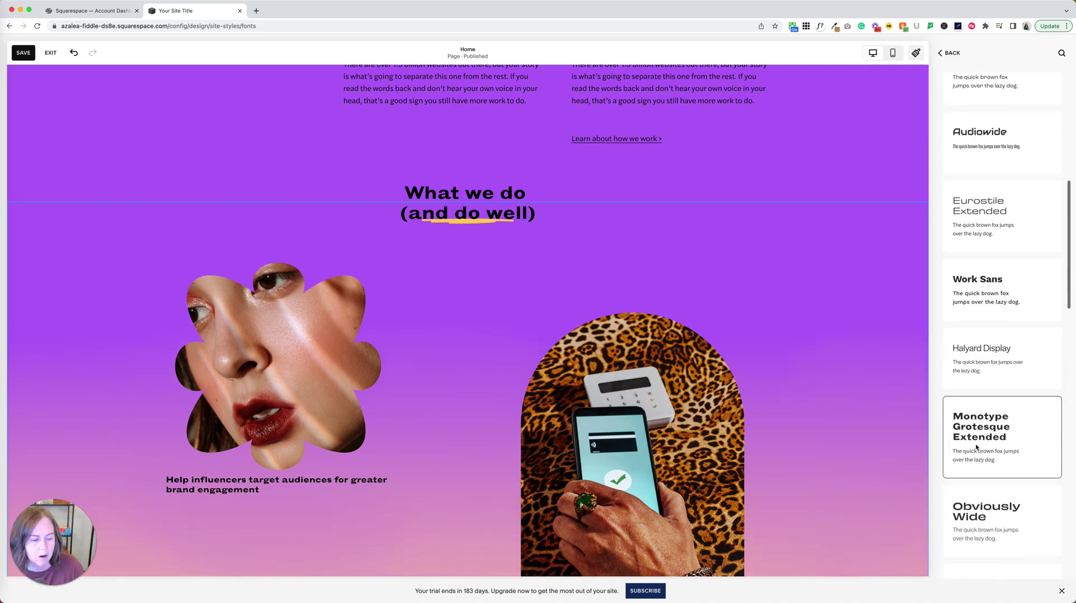
Try another sans-serif font pack from farther down the list and check its fonts on the page
{"action": "scroll", "coordinate": [978, 437], "scroll_direction": "down", "scroll_amount": 3}
{"action": "left_click", "coordinate": [1028, 399]}
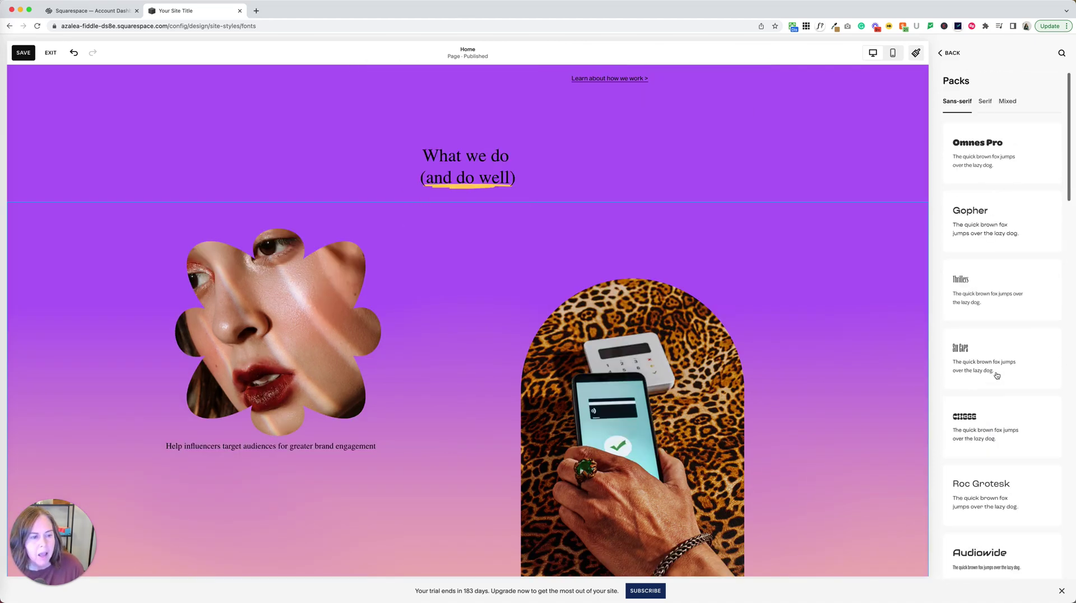
{"action": "scroll", "coordinate": [866, 274], "scroll_direction": "up", "scroll_amount": 10}
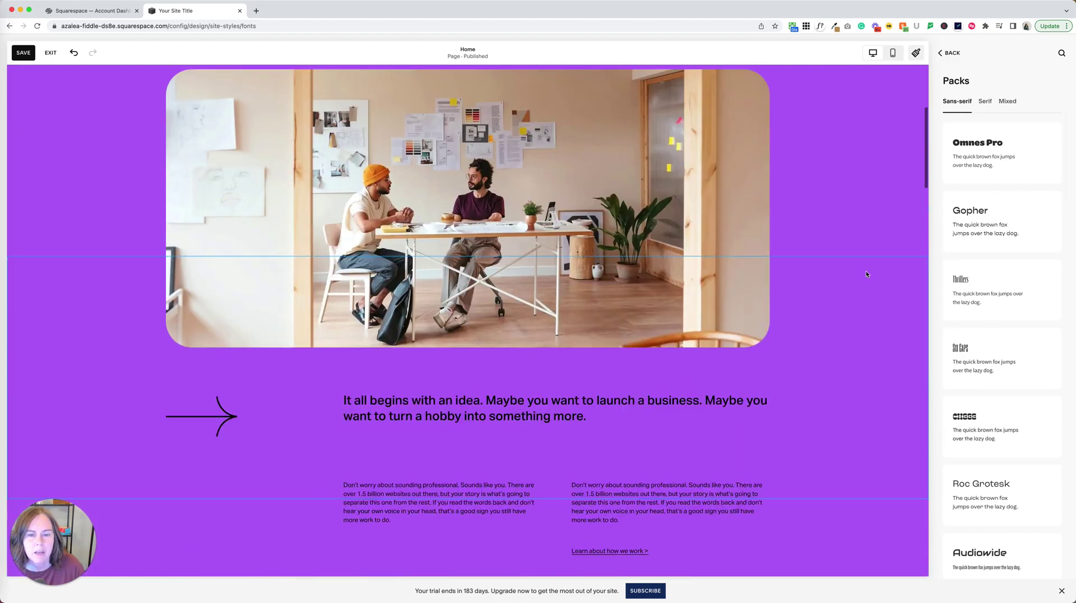
{"action": "scroll", "coordinate": [866, 274], "scroll_direction": "down", "scroll_amount": 4}
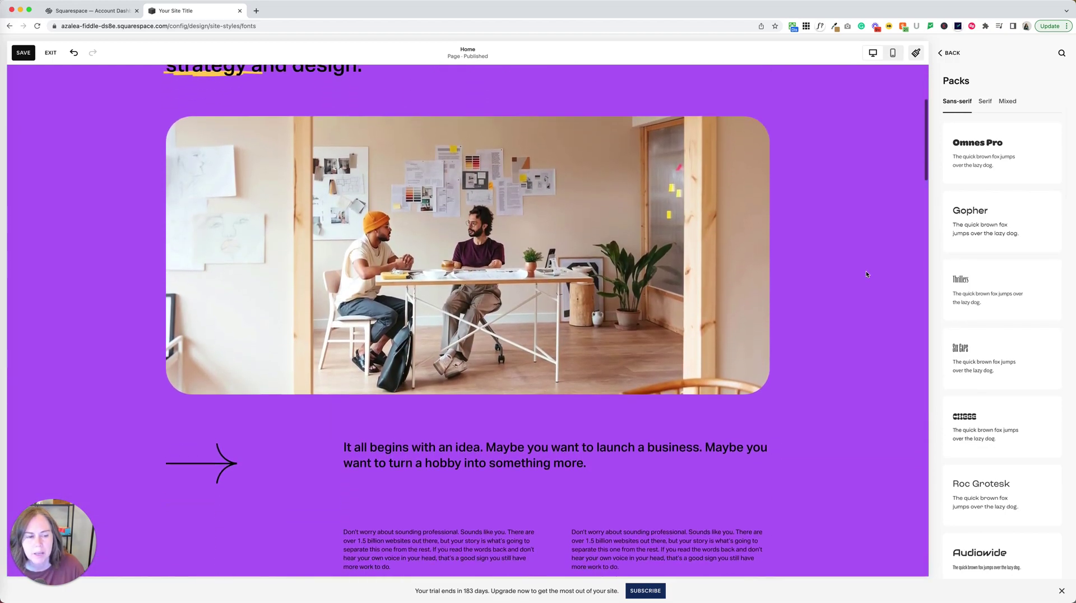
Try the Cormorant Garamond and Minerva Modern font packs from the serif collection
{"action": "left_click", "coordinate": [985, 102]}
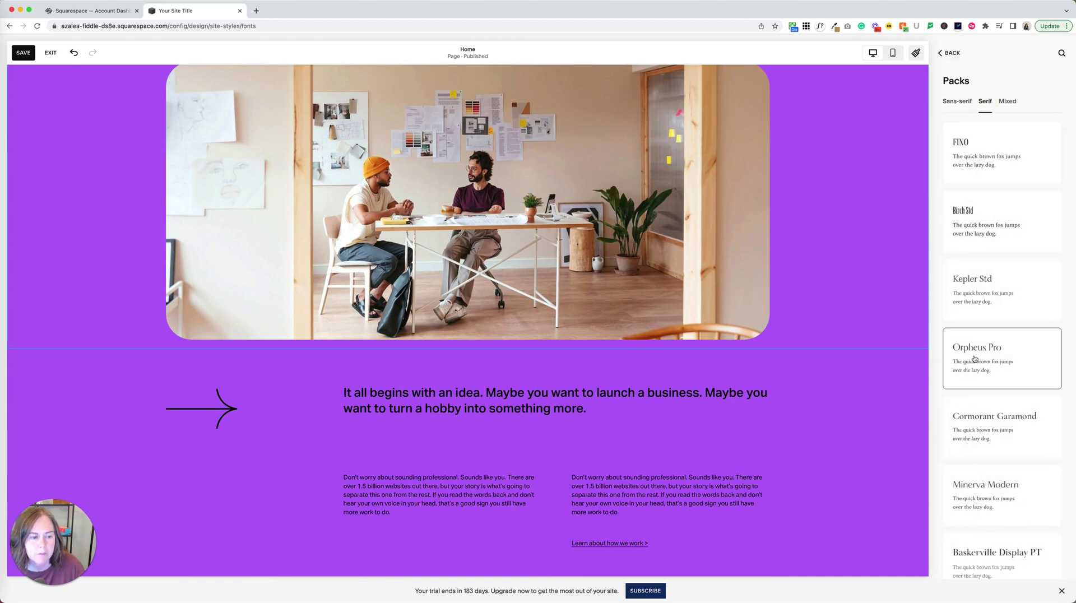
{"action": "left_click", "coordinate": [984, 433]}
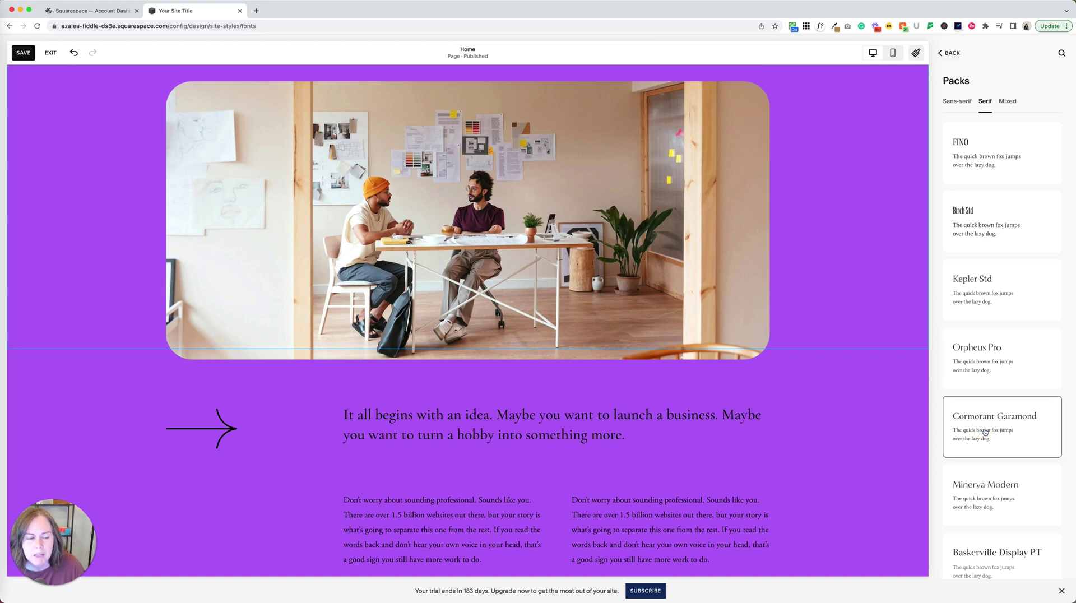
{"action": "scroll", "coordinate": [986, 432], "scroll_direction": "down", "scroll_amount": 4}
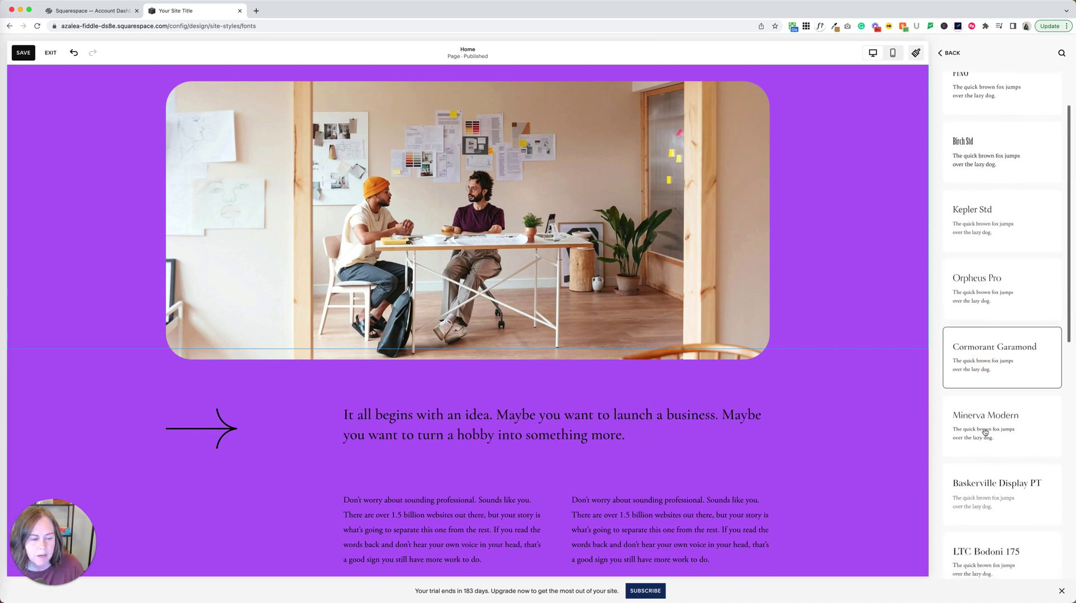
{"action": "left_click", "coordinate": [984, 397]}
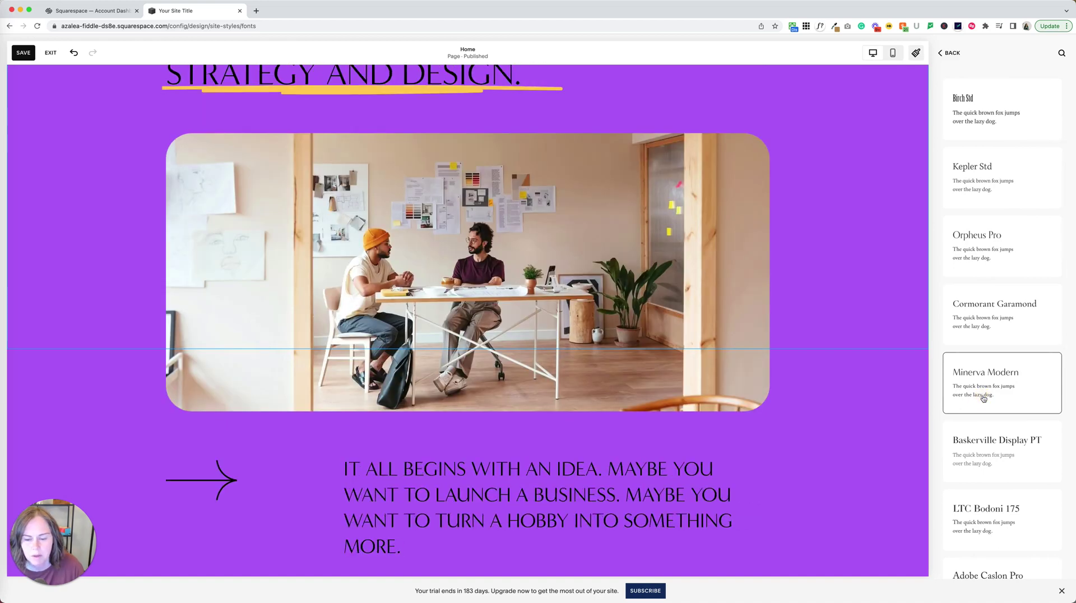
Try the Baskerville Display PT serif font pack
{"action": "scroll", "coordinate": [983, 397], "scroll_direction": "down", "scroll_amount": 3}
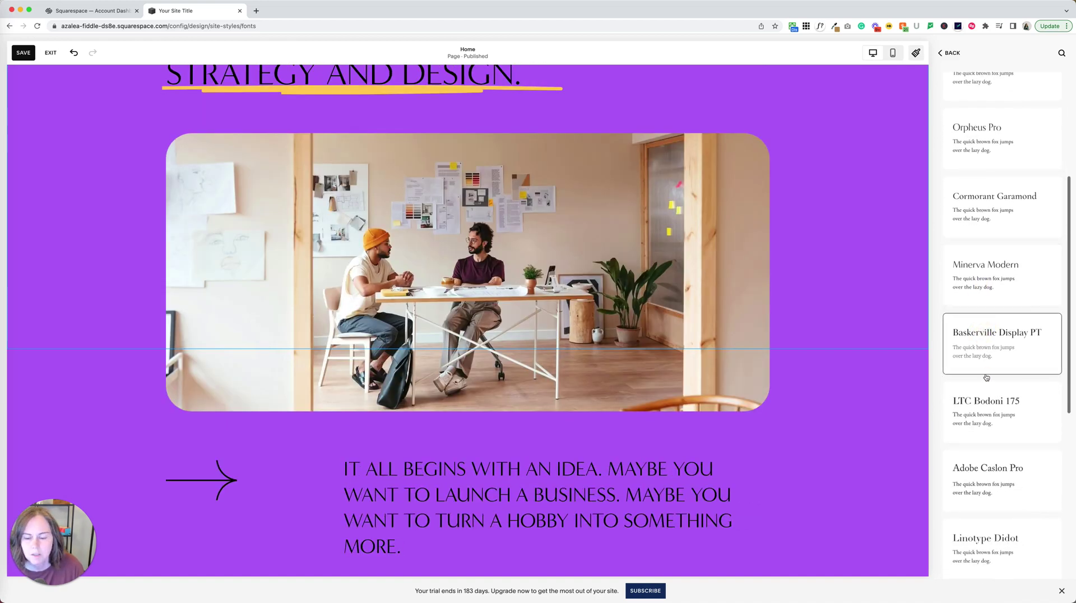
{"action": "left_click", "coordinate": [986, 378]}
{"action": "scroll", "coordinate": [987, 377], "scroll_direction": "up", "scroll_amount": 8}
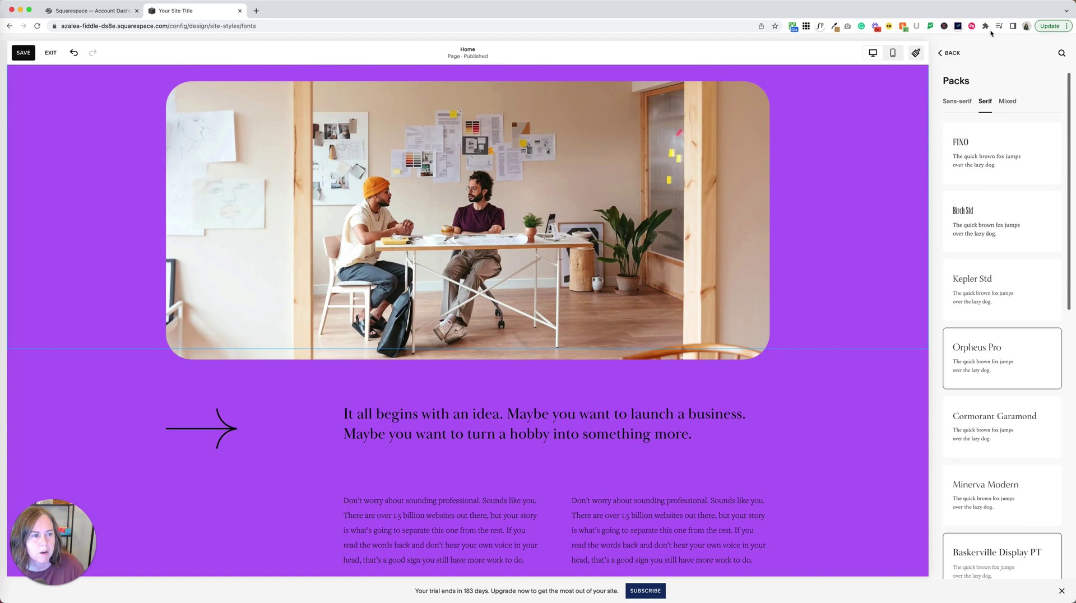
Apply the Ohno Blazeface mixed font pack and check its heading and paragraph fonts down the page
{"action": "left_click", "coordinate": [1007, 102]}
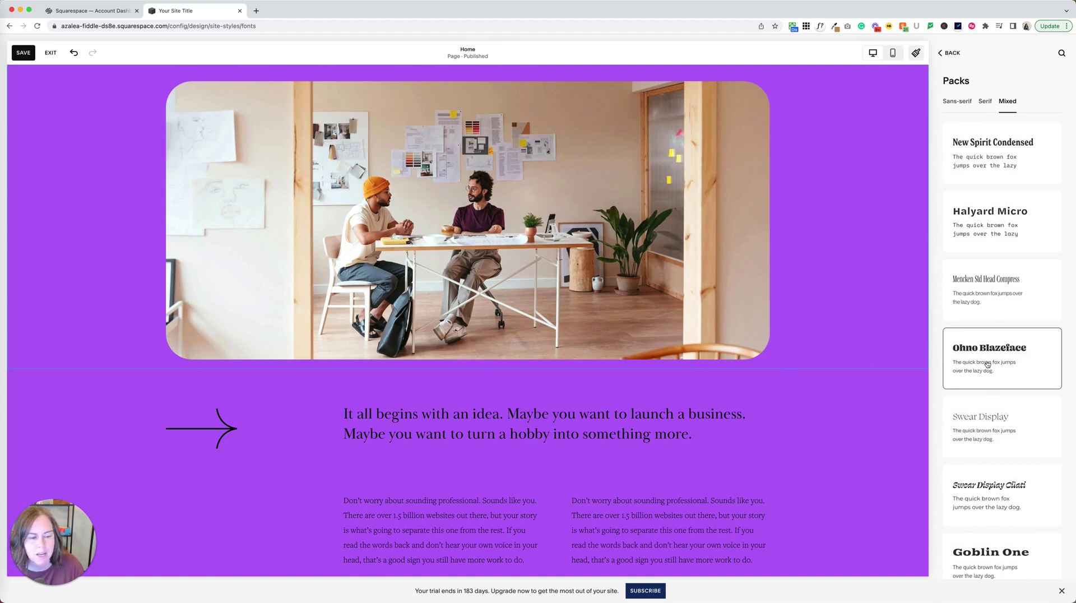
{"action": "scroll", "coordinate": [867, 362], "scroll_direction": "up", "scroll_amount": 5}
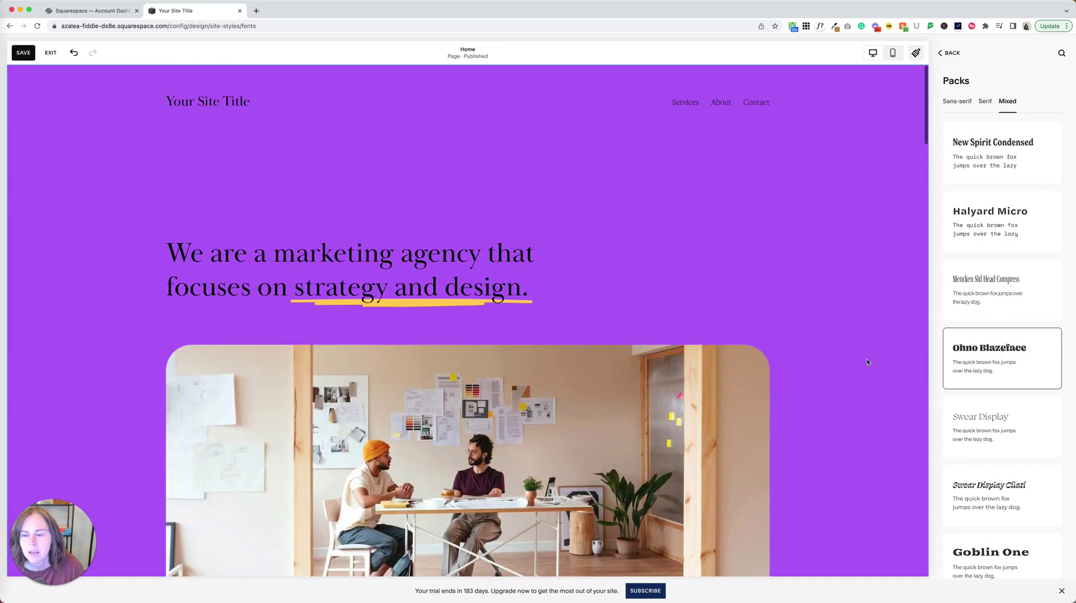
{"action": "scroll", "coordinate": [857, 347], "scroll_direction": "down", "scroll_amount": 2}
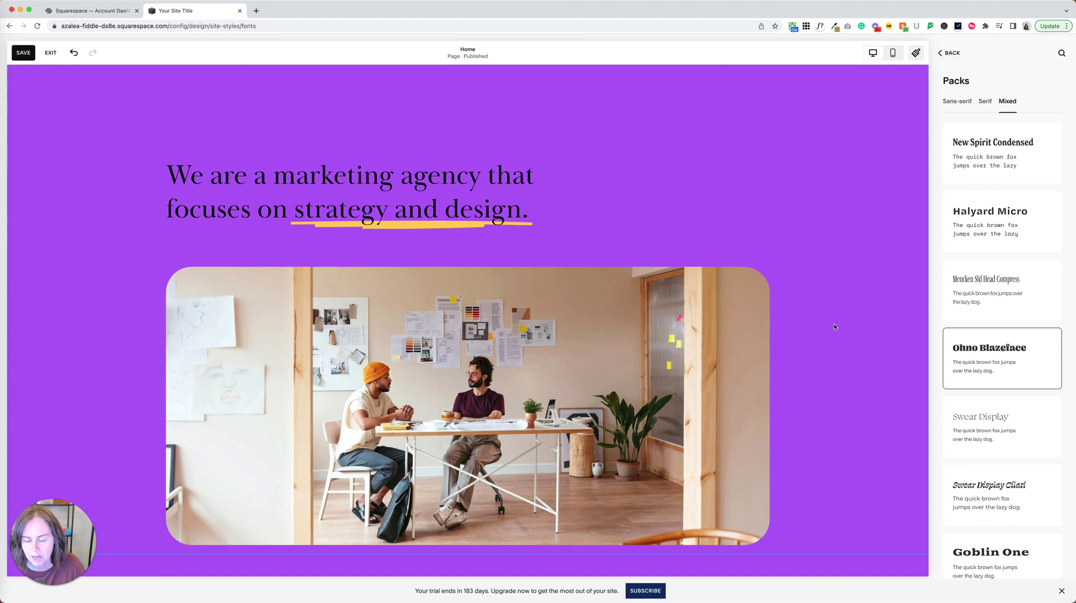
{"action": "left_click", "coordinate": [1025, 384]}
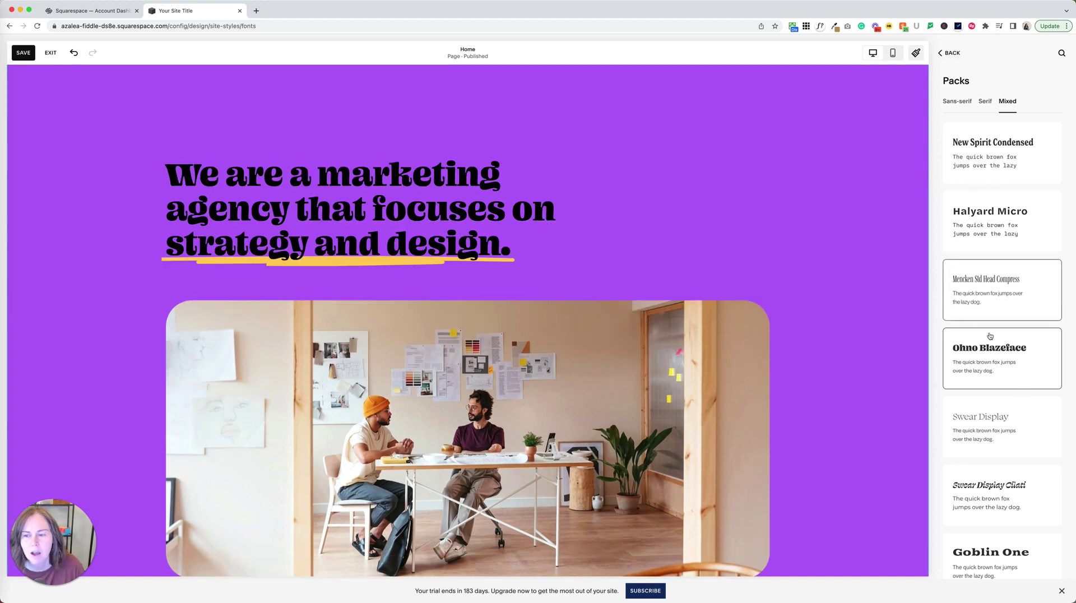
{"action": "scroll", "coordinate": [773, 314], "scroll_direction": "down", "scroll_amount": 5}
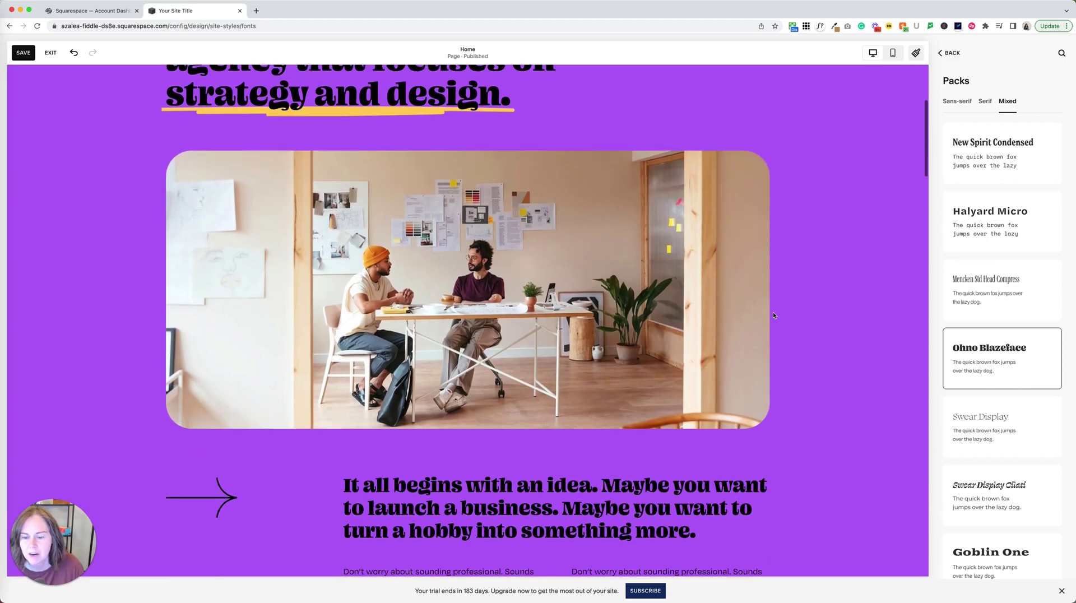
{"action": "scroll", "coordinate": [774, 315], "scroll_direction": "down", "scroll_amount": 2}
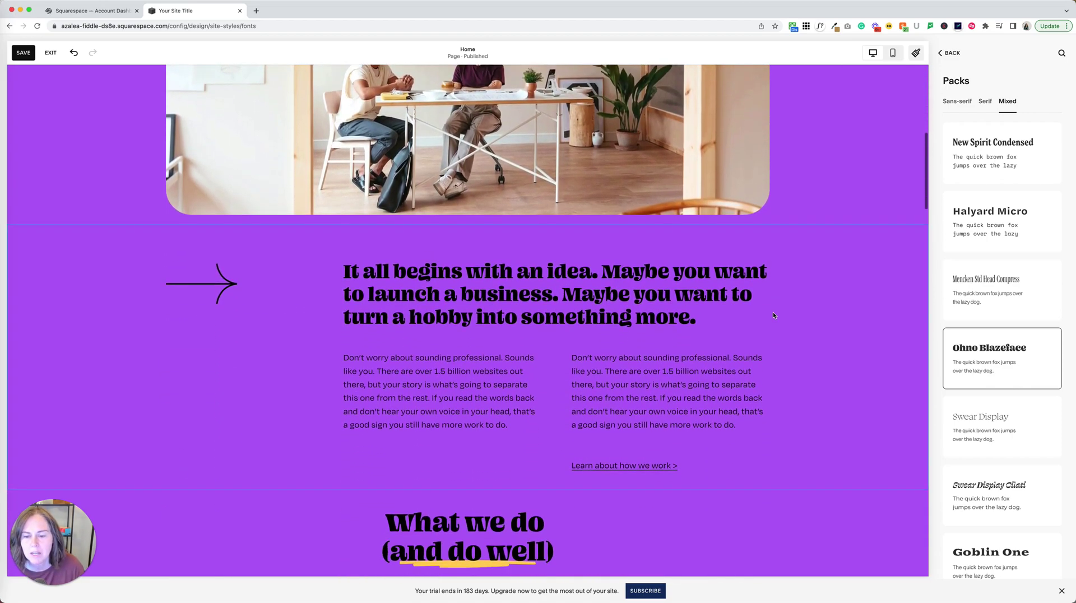
{"action": "scroll", "coordinate": [733, 315], "scroll_direction": "up", "scroll_amount": 7}
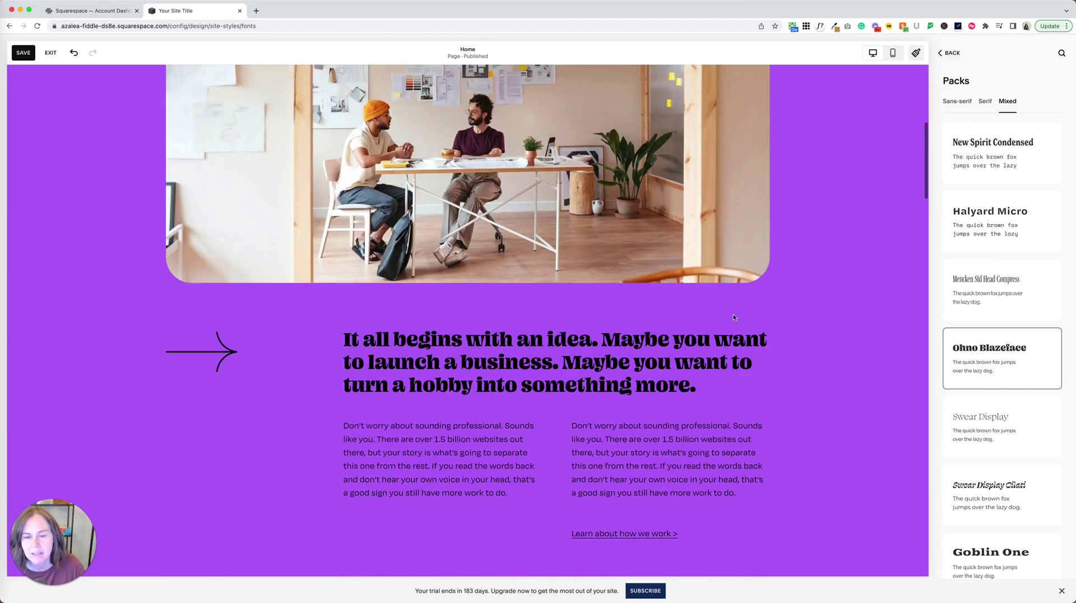
{"action": "scroll", "coordinate": [733, 322], "scroll_direction": "down", "scroll_amount": 10}
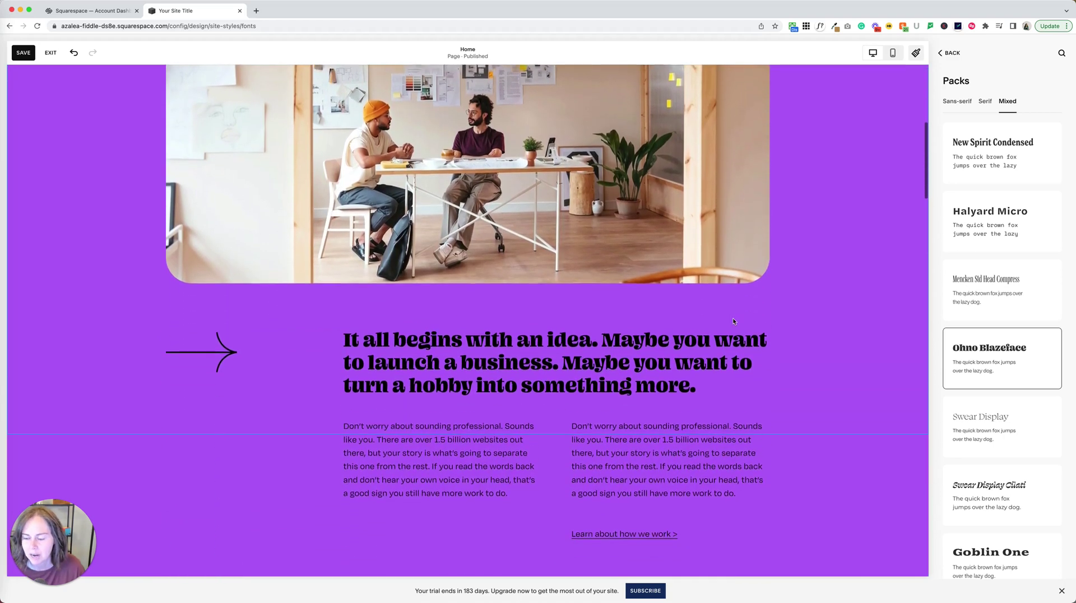
{"action": "scroll", "coordinate": [733, 322], "scroll_direction": "down", "scroll_amount": 2}
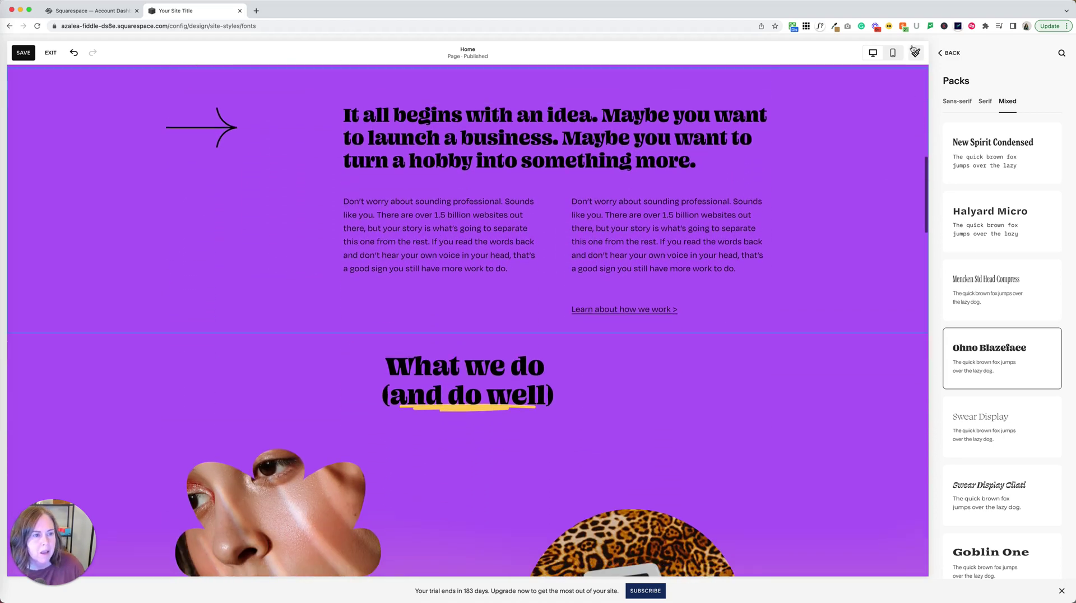
Look through the sans-serif font packs again and compare them with the page's current headings and paragraphs
{"action": "left_click", "coordinate": [957, 101]}
{"action": "scroll", "coordinate": [1007, 322], "scroll_direction": "down", "scroll_amount": 3}
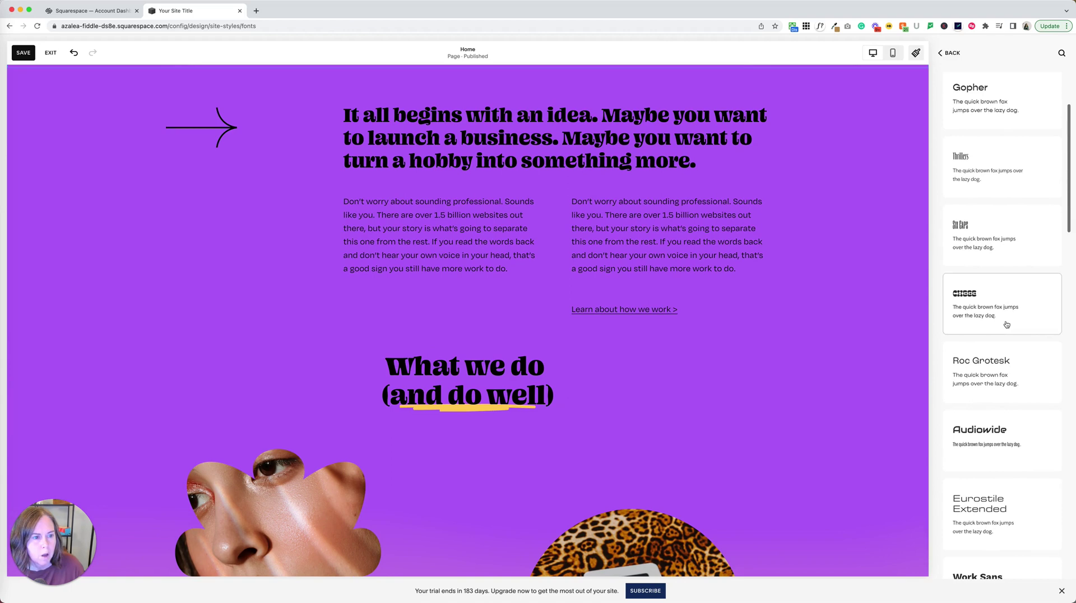
{"action": "scroll", "coordinate": [997, 269], "scroll_direction": "up", "scroll_amount": 3}
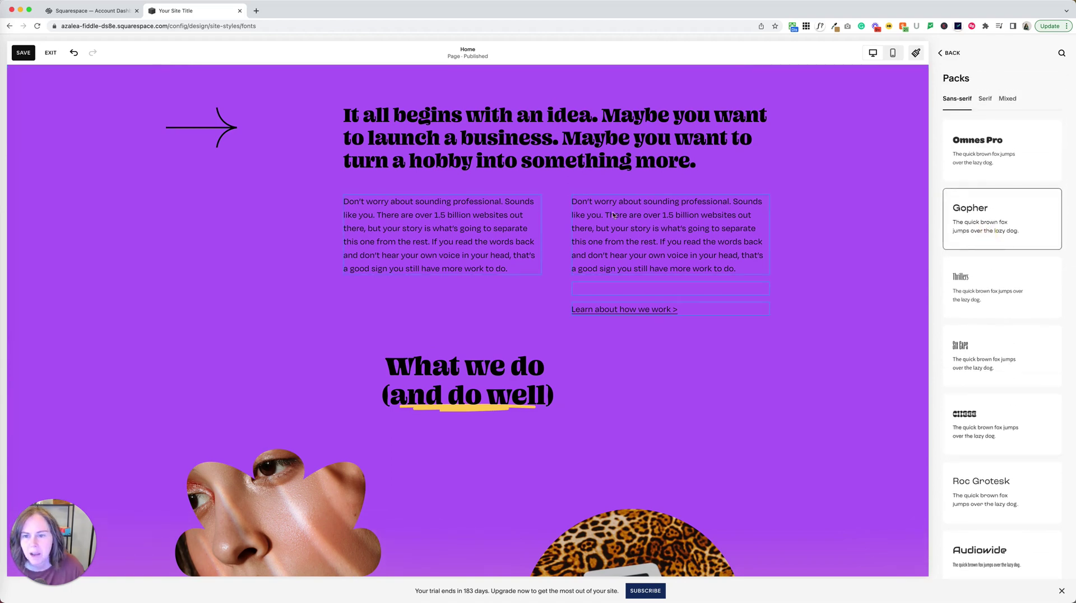
{"action": "scroll", "coordinate": [666, 216], "scroll_direction": "up", "scroll_amount": 5}
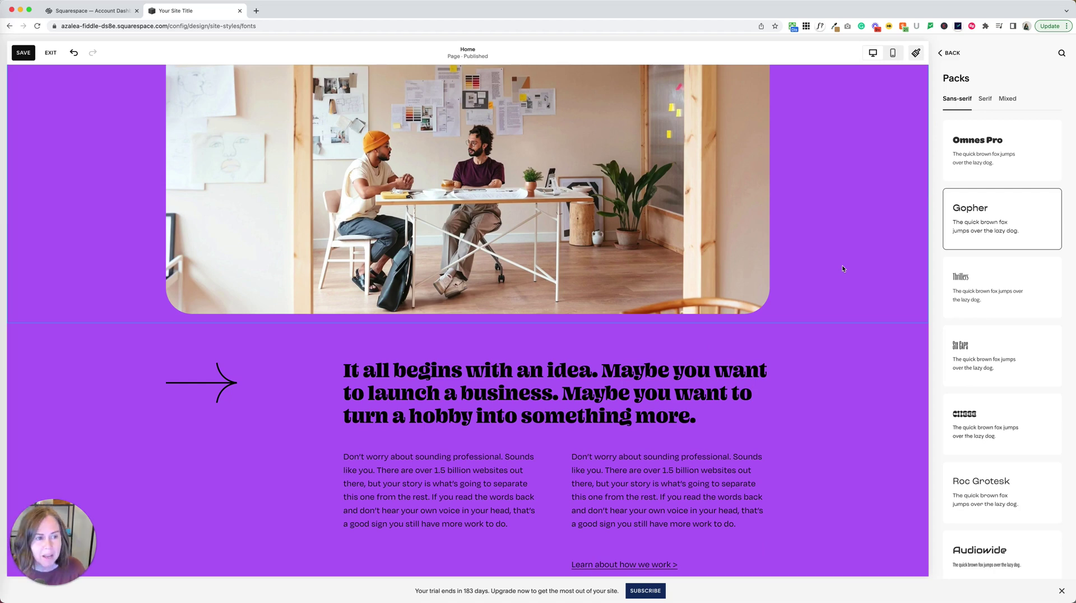
Select Ohno Blazeface among the mixed font packs and save the site style changes
{"action": "left_click", "coordinate": [1006, 101]}
{"action": "left_click", "coordinate": [994, 356]}
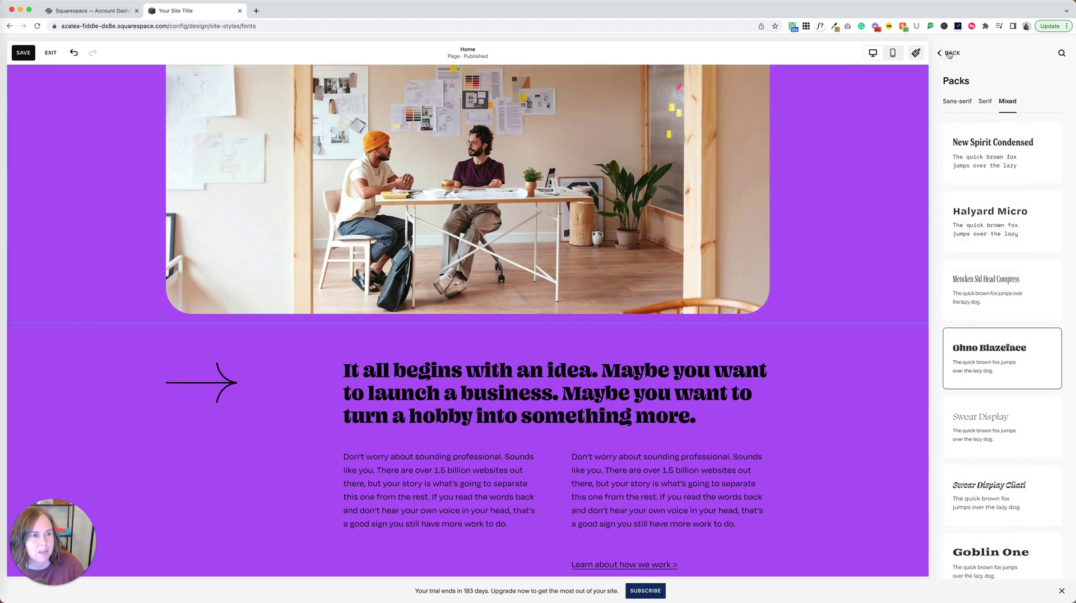
{"action": "left_click", "coordinate": [23, 52]}
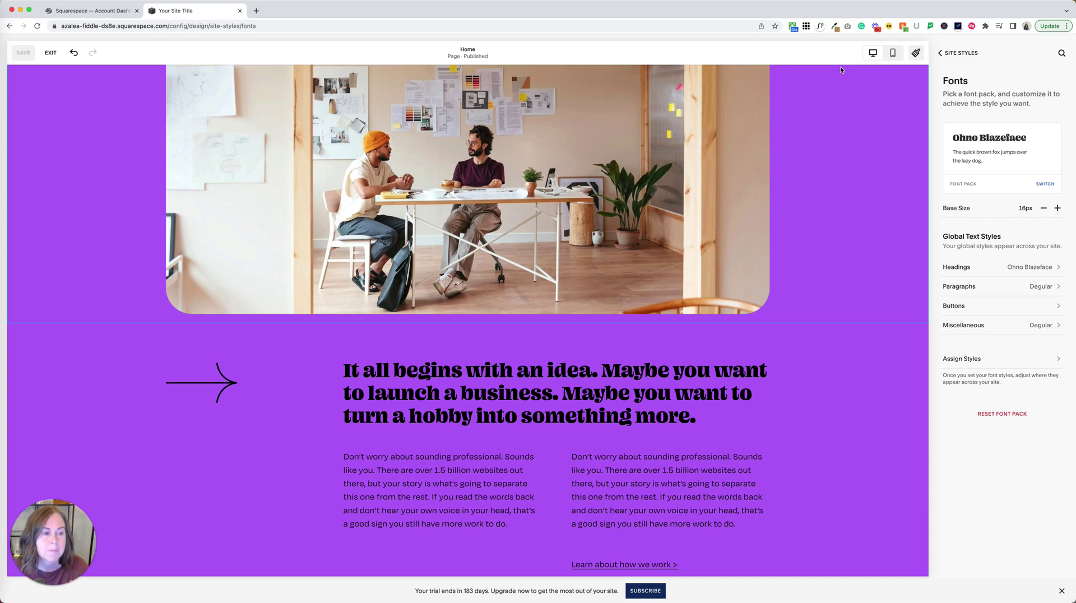
Open the complete list of font families for the global Headings text style
{"action": "scroll", "coordinate": [840, 69], "scroll_direction": "up", "scroll_amount": 1}
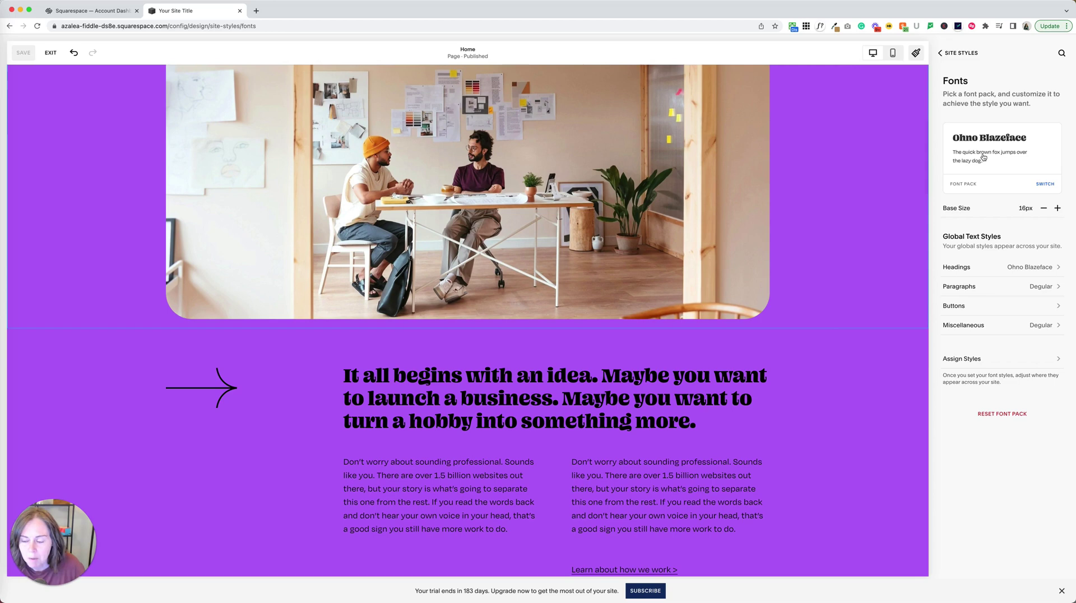
{"action": "scroll", "coordinate": [964, 253], "scroll_direction": "down", "scroll_amount": 2}
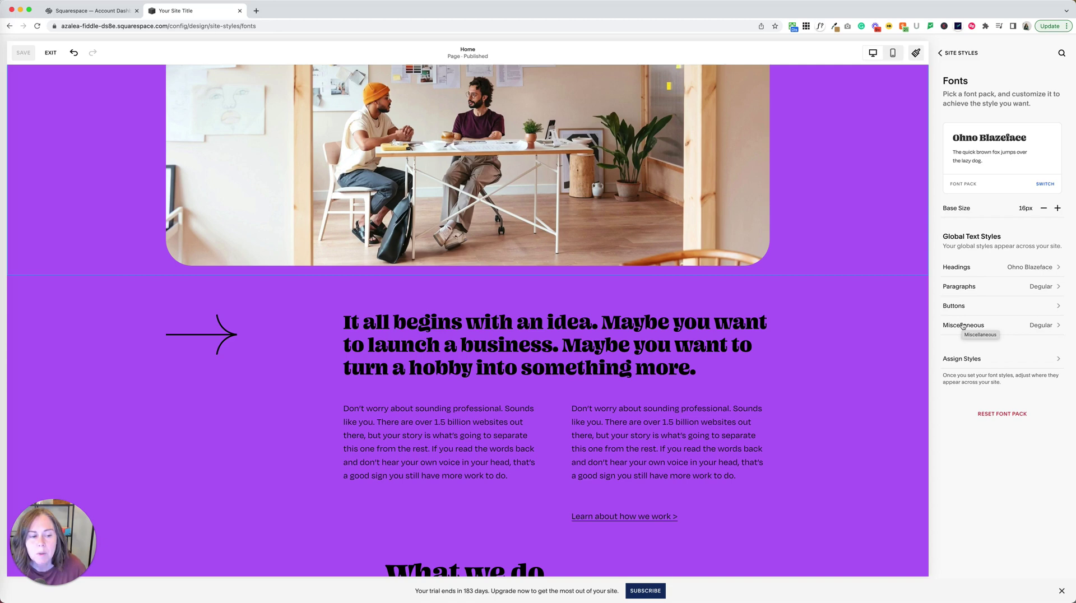
{"action": "left_click", "coordinate": [955, 267]}
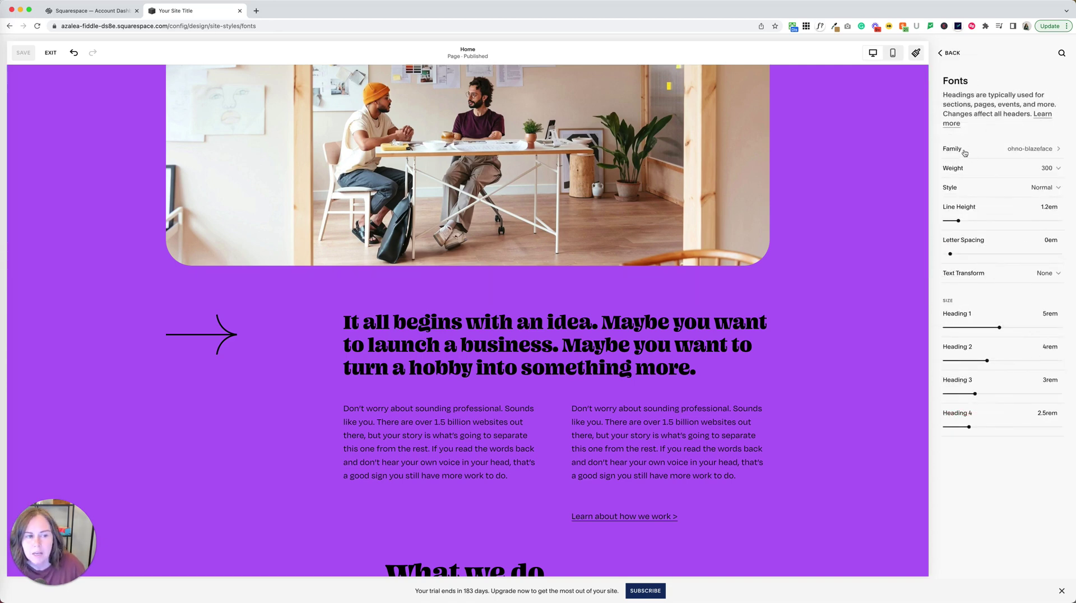
{"action": "left_click", "coordinate": [1029, 149]}
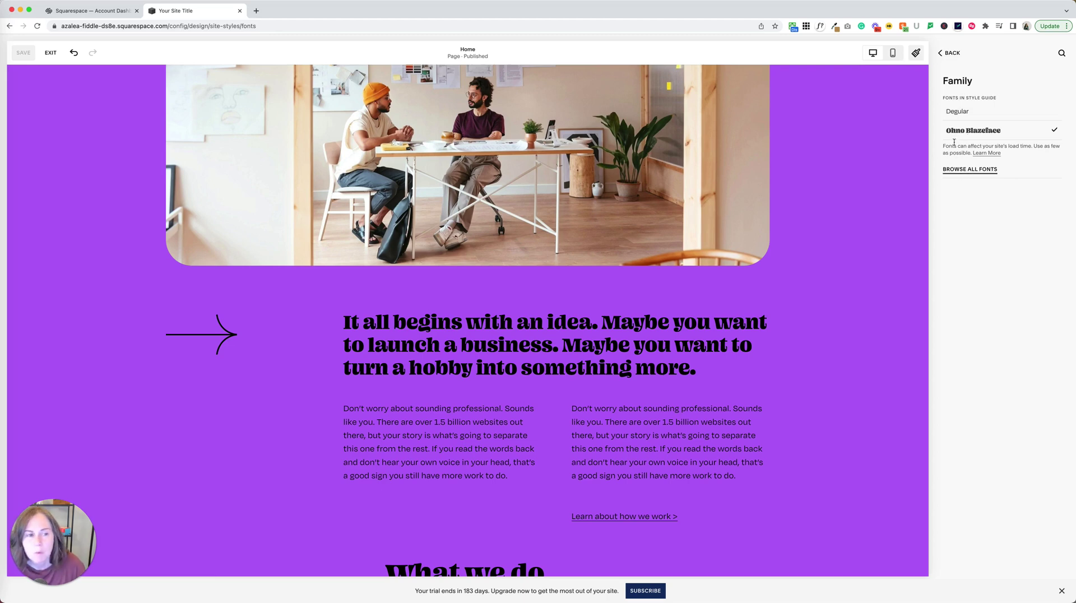
{"action": "left_click", "coordinate": [970, 169]}
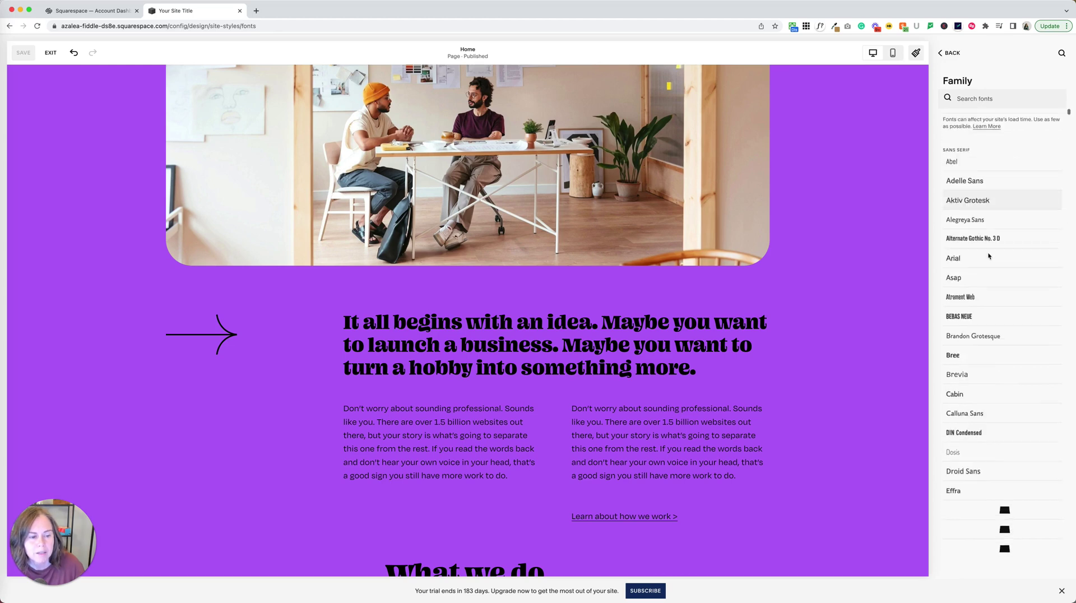
Browse the font families by category, set the global Headings family to Abril Fatface, and check the headings on the page
{"action": "scroll", "coordinate": [989, 256], "scroll_direction": "down", "scroll_amount": 6}
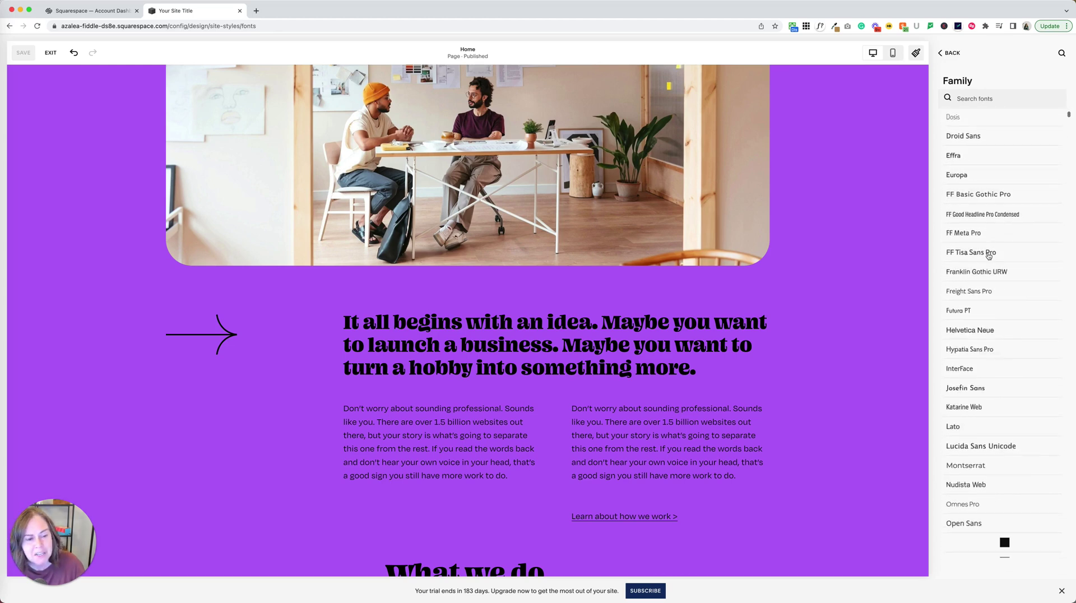
{"action": "scroll", "coordinate": [989, 256], "scroll_direction": "down", "scroll_amount": 8}
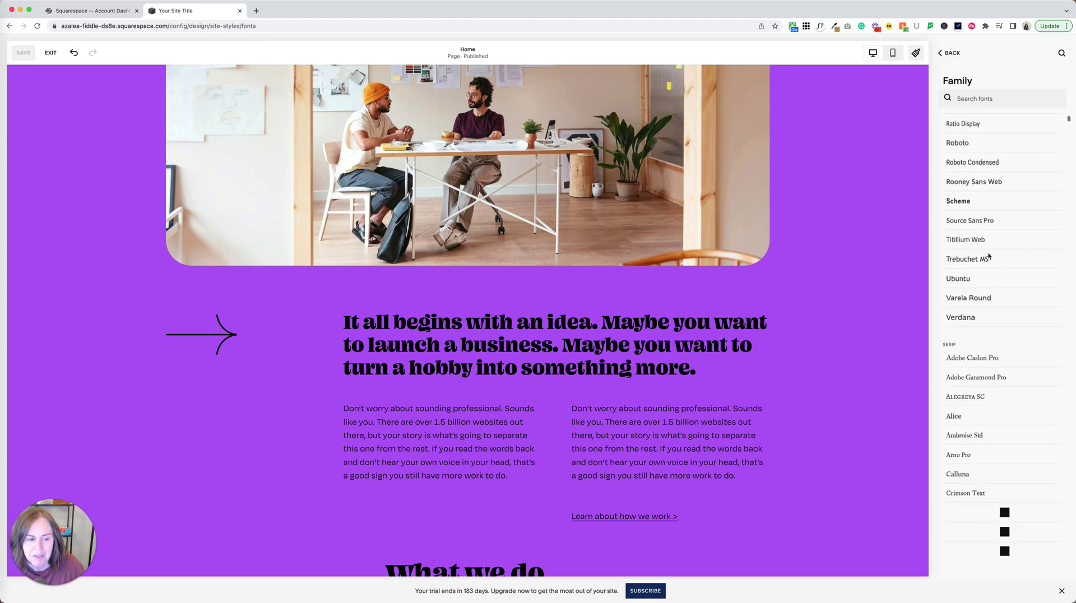
{"action": "scroll", "coordinate": [988, 256], "scroll_direction": "down", "scroll_amount": 8}
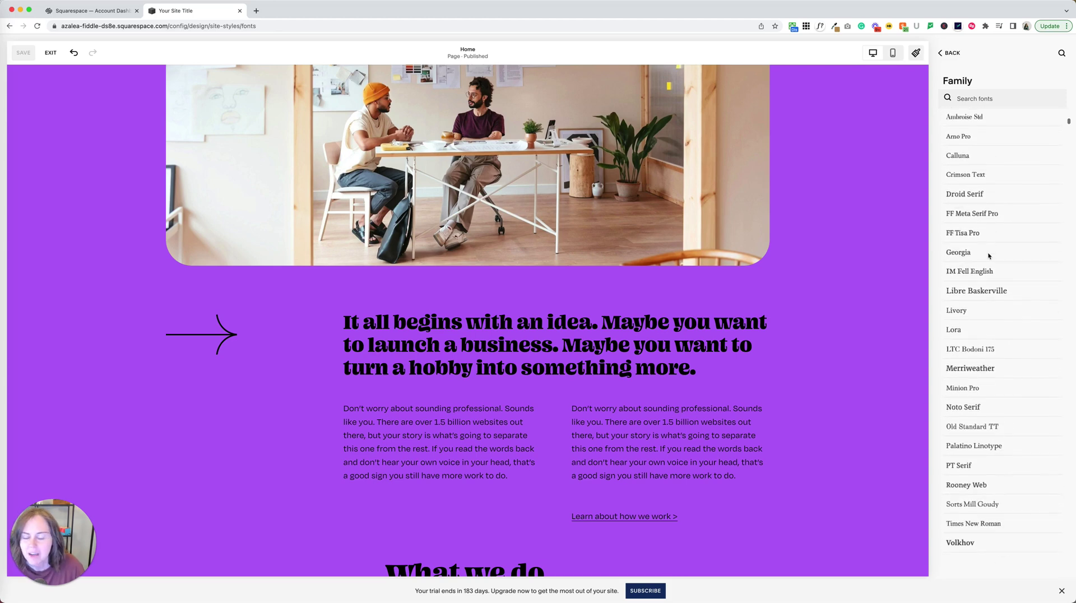
{"action": "scroll", "coordinate": [988, 256], "scroll_direction": "down", "scroll_amount": 3}
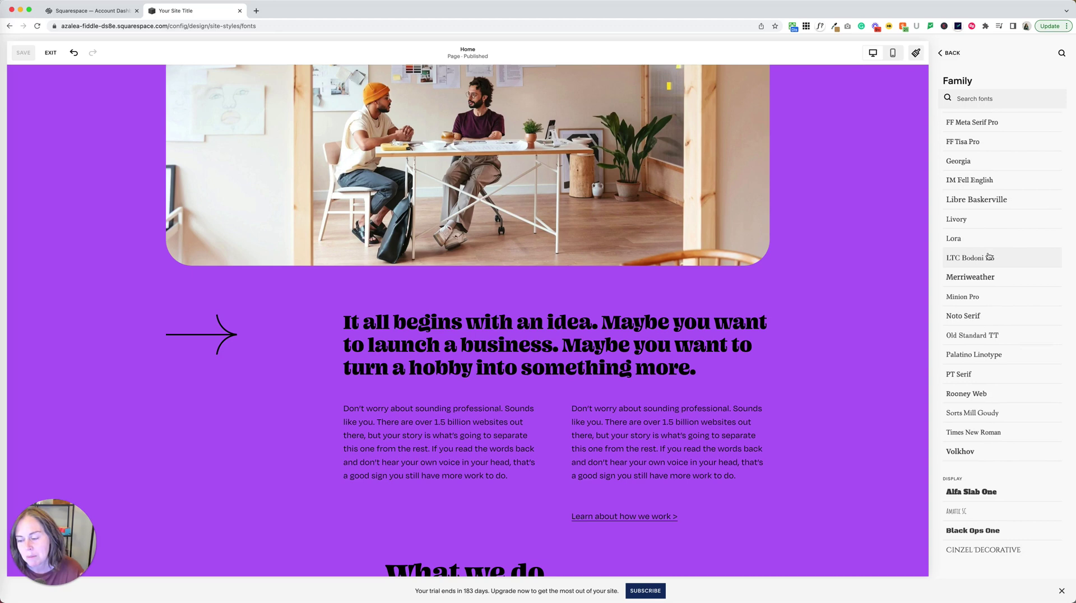
{"action": "scroll", "coordinate": [989, 257], "scroll_direction": "down", "scroll_amount": 6}
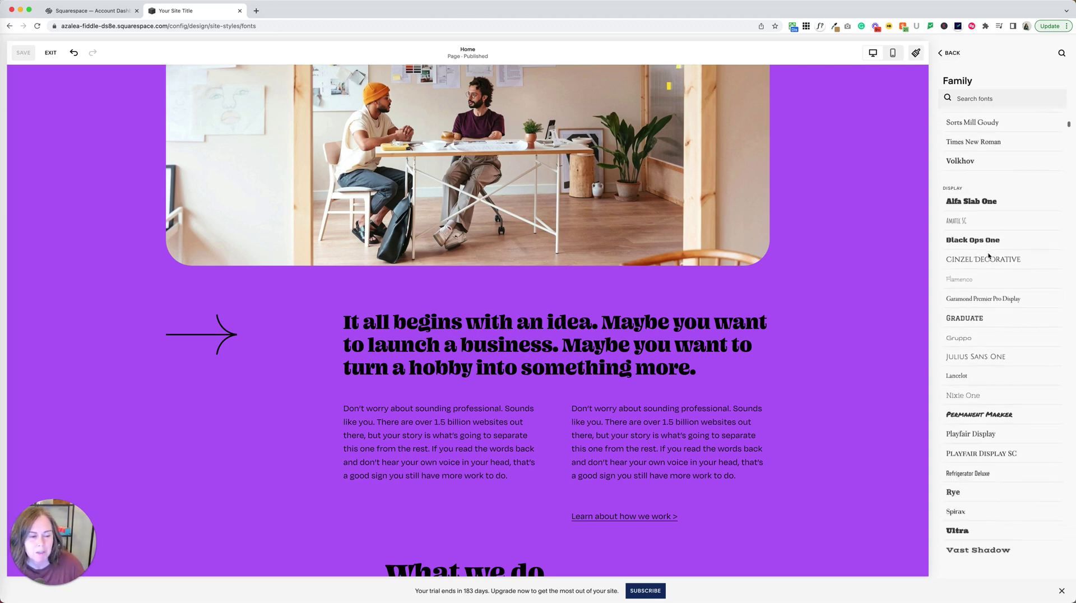
{"action": "scroll", "coordinate": [989, 256], "scroll_direction": "down", "scroll_amount": 5}
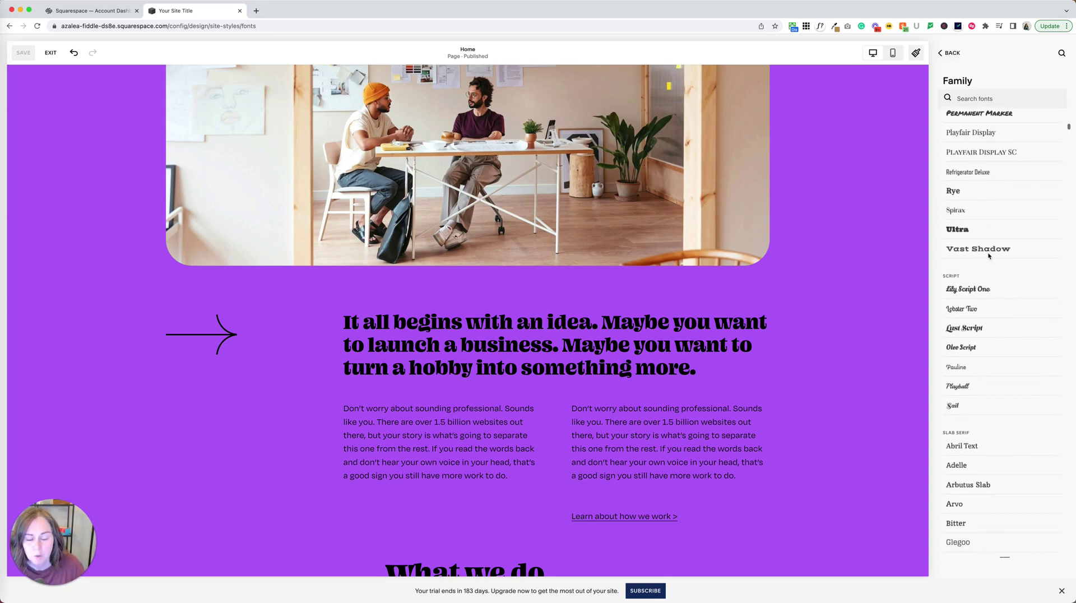
{"action": "scroll", "coordinate": [989, 256], "scroll_direction": "down", "scroll_amount": 6}
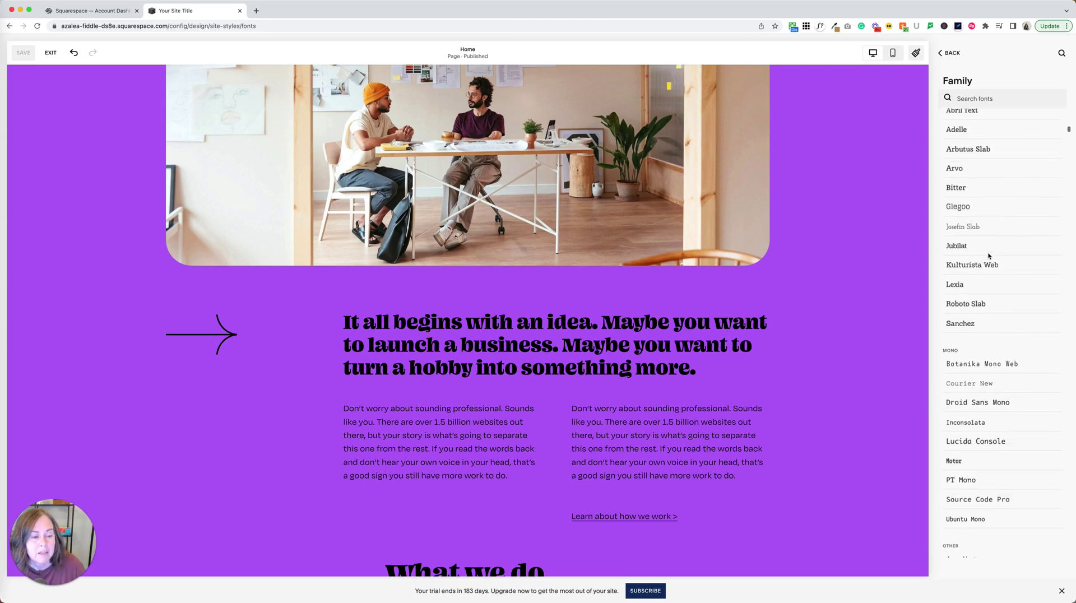
{"action": "scroll", "coordinate": [989, 256], "scroll_direction": "down", "scroll_amount": 4}
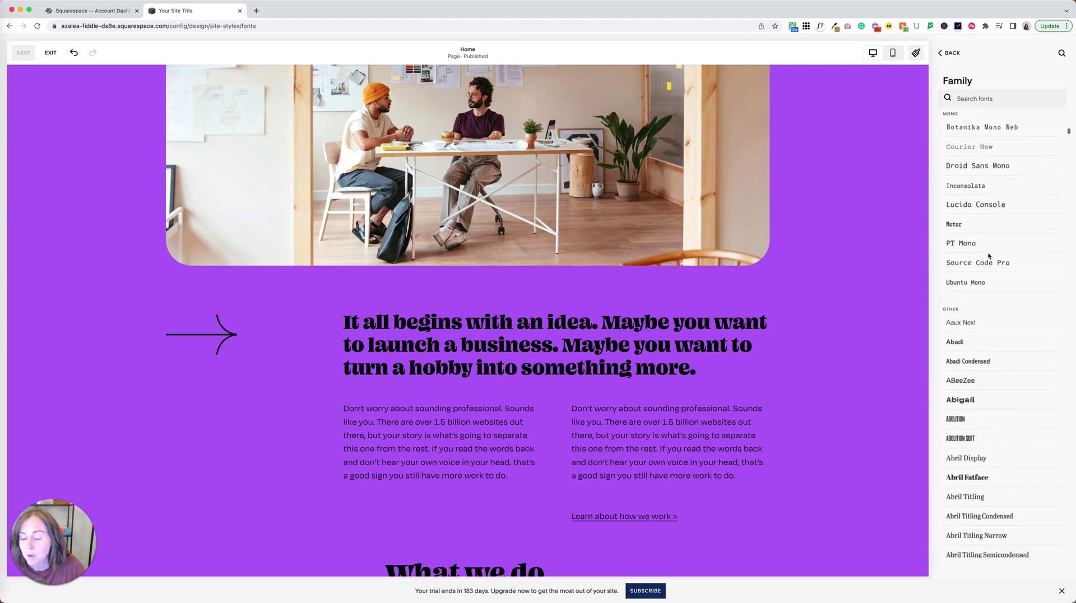
{"action": "scroll", "coordinate": [988, 256], "scroll_direction": "down", "scroll_amount": 4}
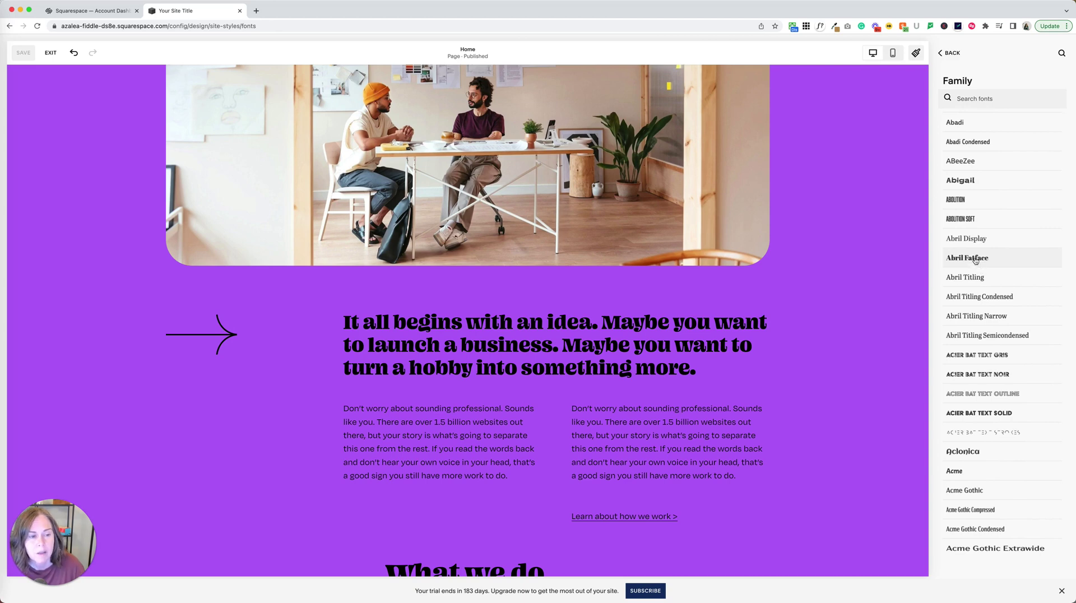
{"action": "left_click", "coordinate": [977, 257]}
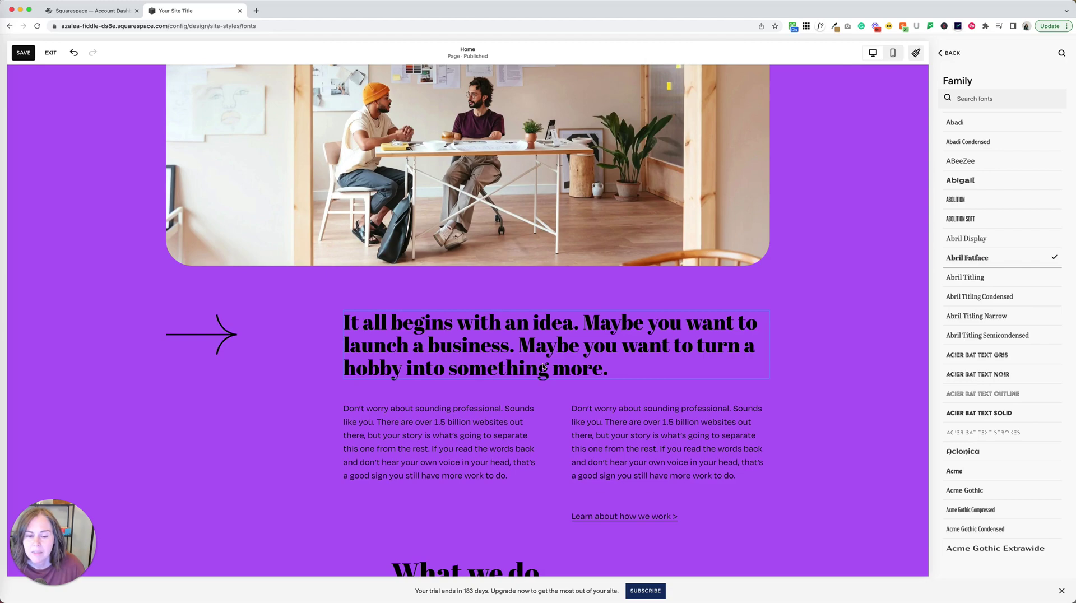
{"action": "scroll", "coordinate": [678, 378], "scroll_direction": "up", "scroll_amount": 10}
{"action": "scroll", "coordinate": [673, 372], "scroll_direction": "down", "scroll_amount": 10}
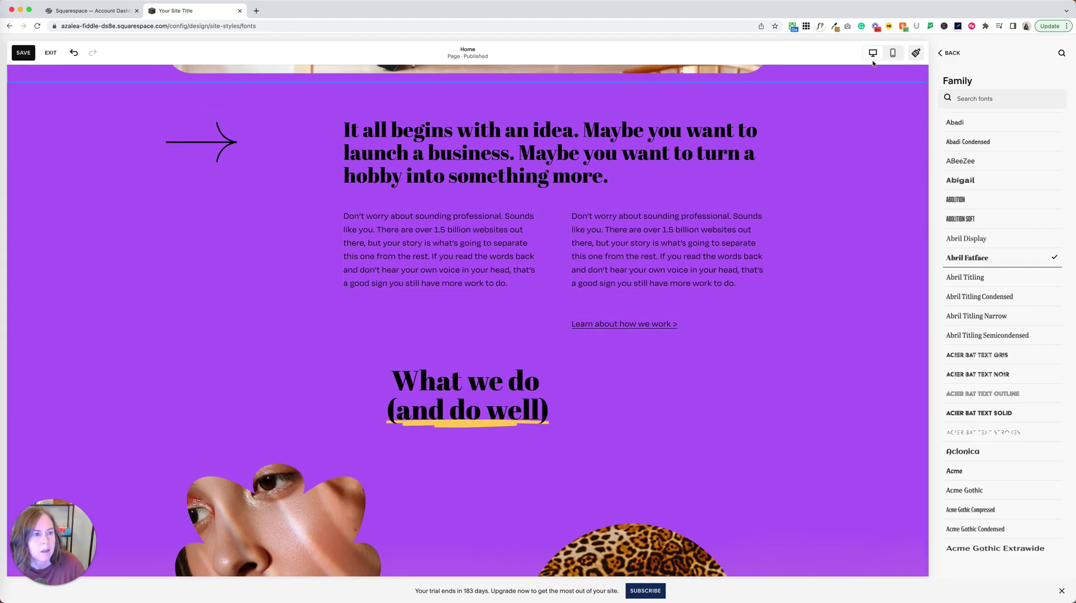
{"action": "left_click", "coordinate": [949, 52]}
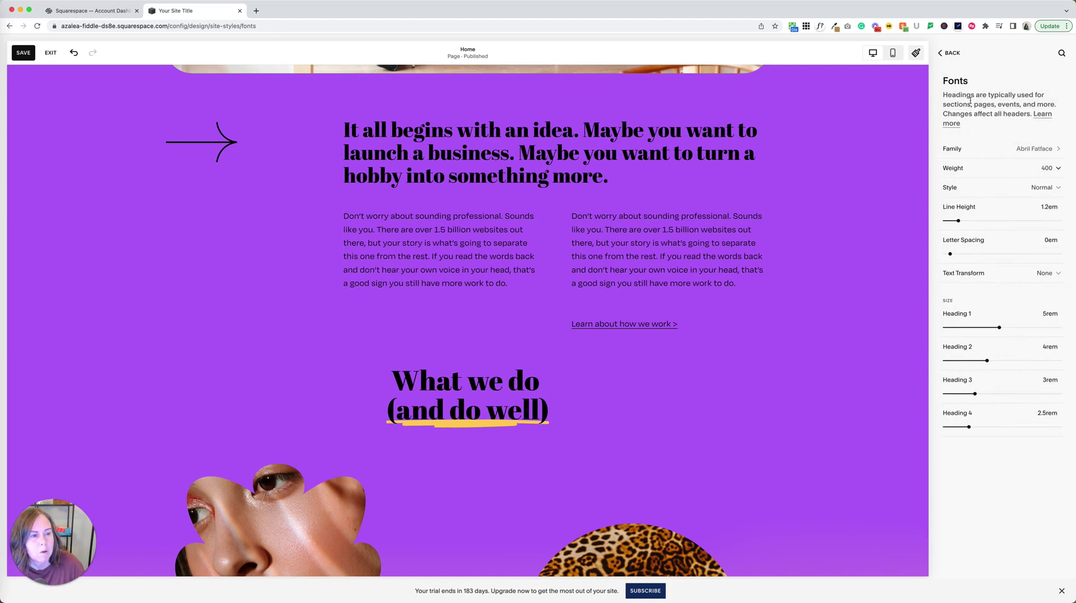
{"action": "left_click", "coordinate": [949, 52]}
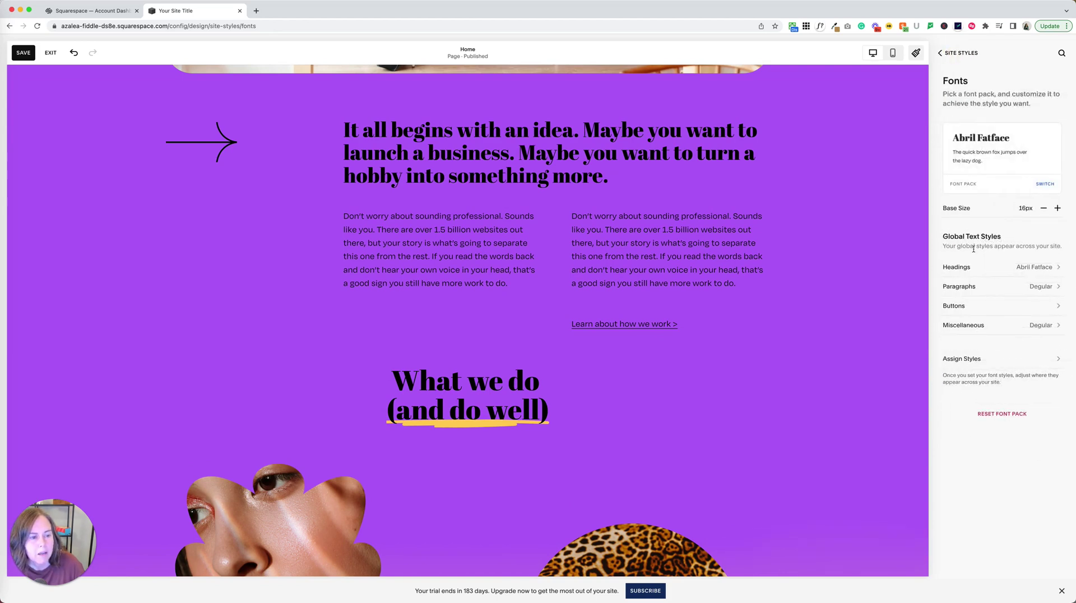
Set the global Paragraphs font family to Brandon Grotesque and check how it pairs with the headings on the page
{"action": "left_click", "coordinate": [973, 287]}
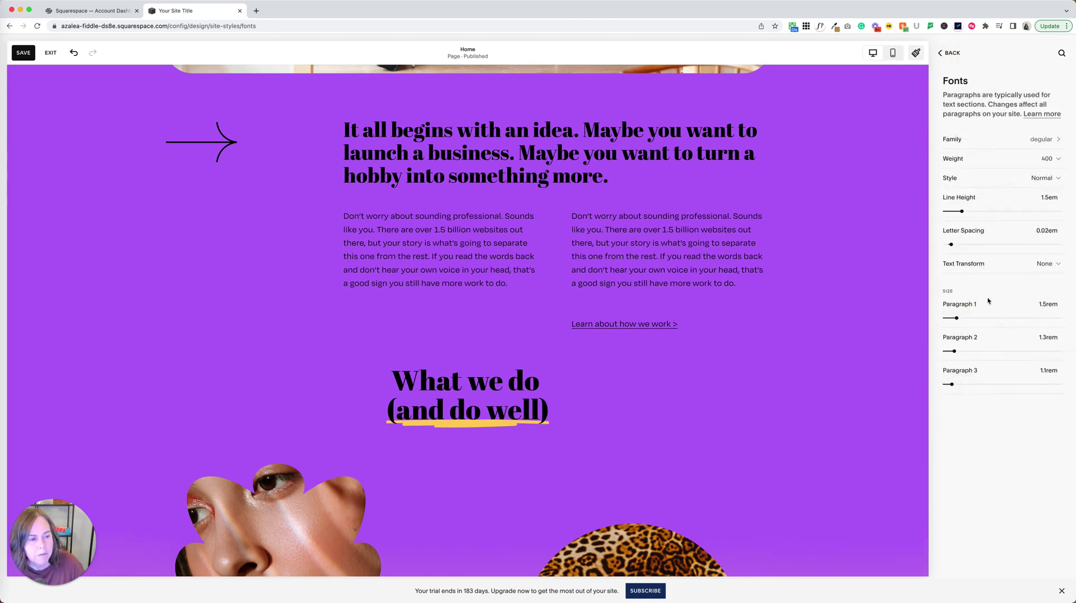
{"action": "left_click", "coordinate": [1037, 138]}
{"action": "left_click", "coordinate": [970, 170]}
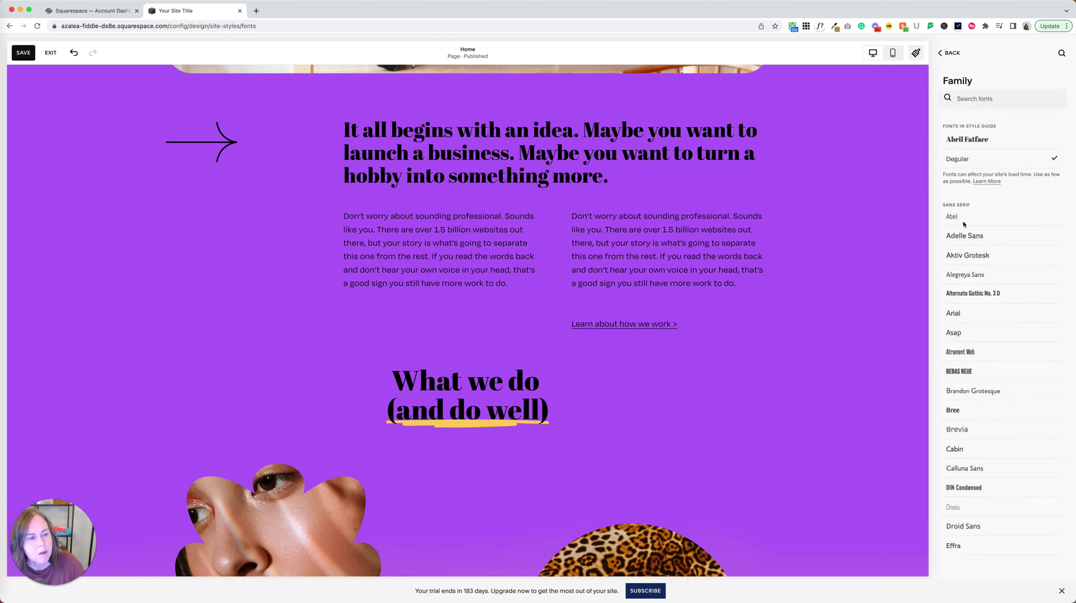
{"action": "scroll", "coordinate": [1018, 401], "scroll_direction": "down", "scroll_amount": 2}
{"action": "scroll", "coordinate": [1019, 401], "scroll_direction": "down", "scroll_amount": 1}
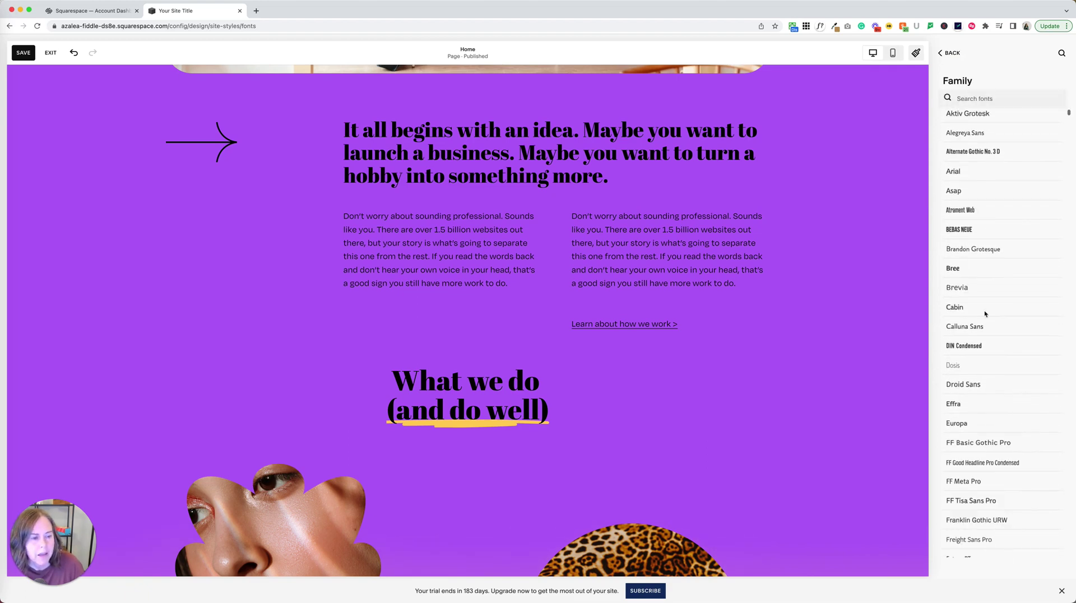
{"action": "left_click", "coordinate": [959, 250]}
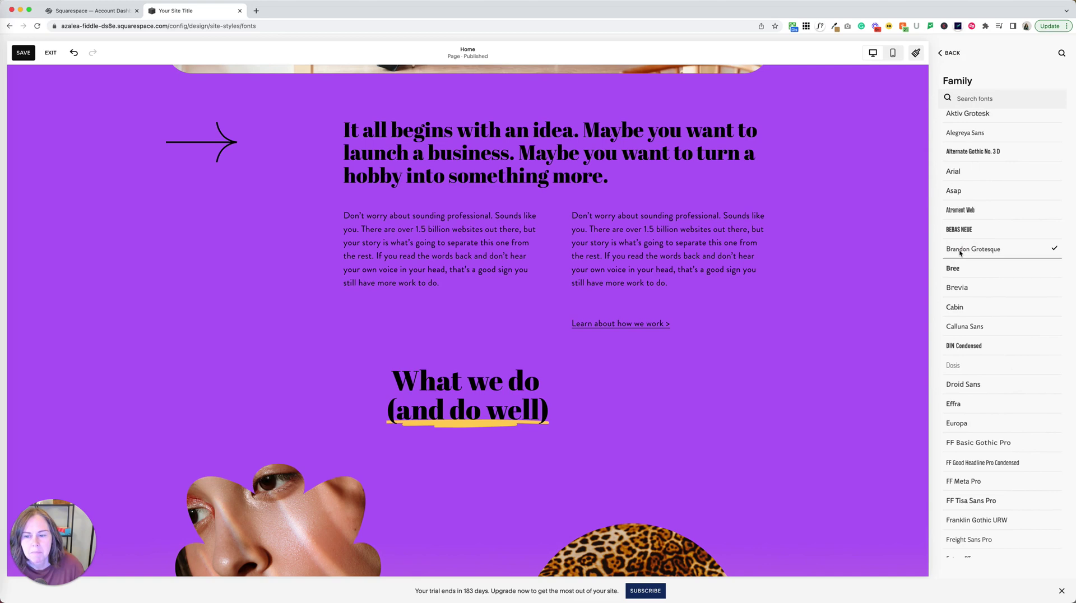
{"action": "scroll", "coordinate": [635, 256], "scroll_direction": "up", "scroll_amount": 2}
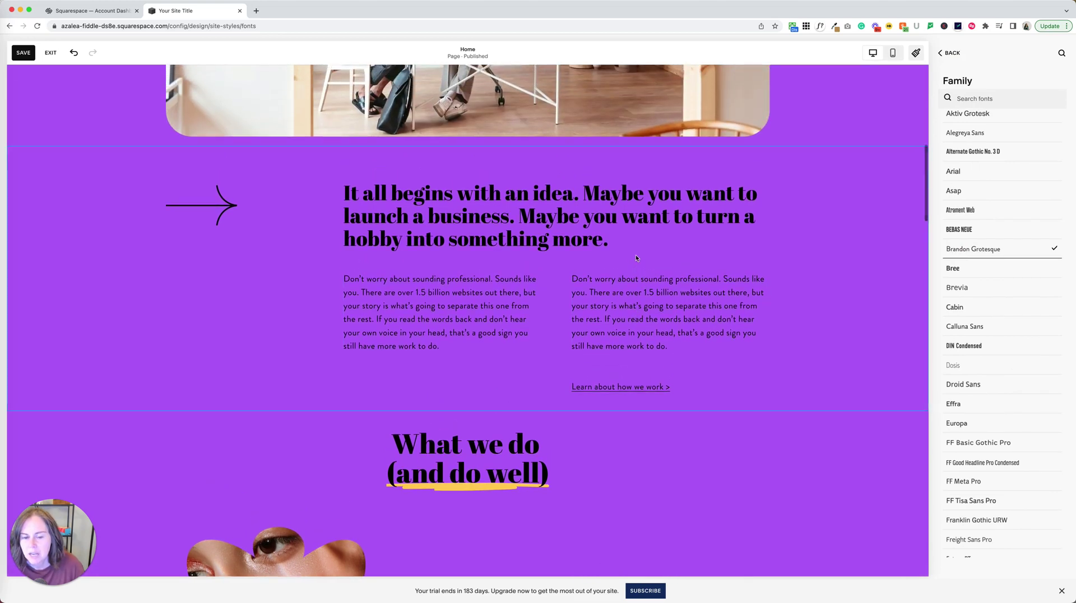
{"action": "scroll", "coordinate": [657, 265], "scroll_direction": "up", "scroll_amount": 3}
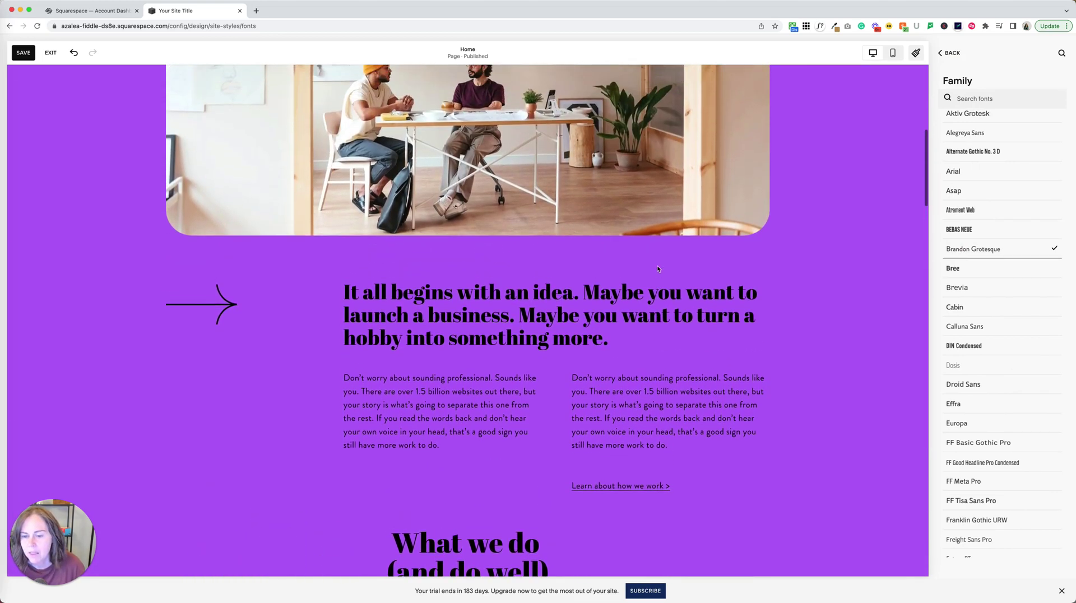
{"action": "scroll", "coordinate": [657, 264], "scroll_direction": "up", "scroll_amount": 10}
{"action": "scroll", "coordinate": [657, 264], "scroll_direction": "down", "scroll_amount": 5}
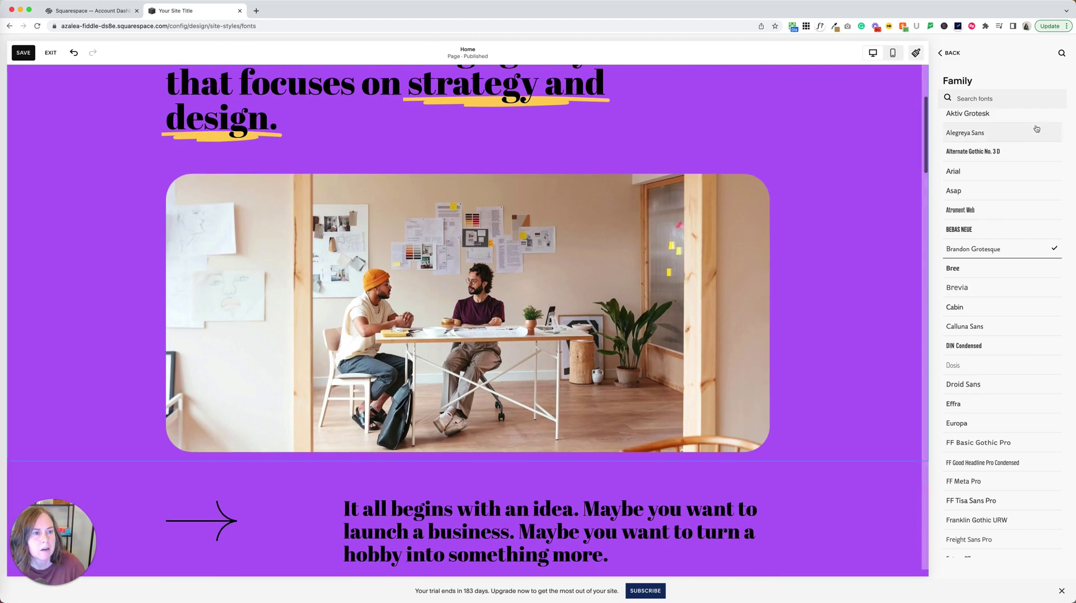
{"action": "left_click", "coordinate": [952, 53]}
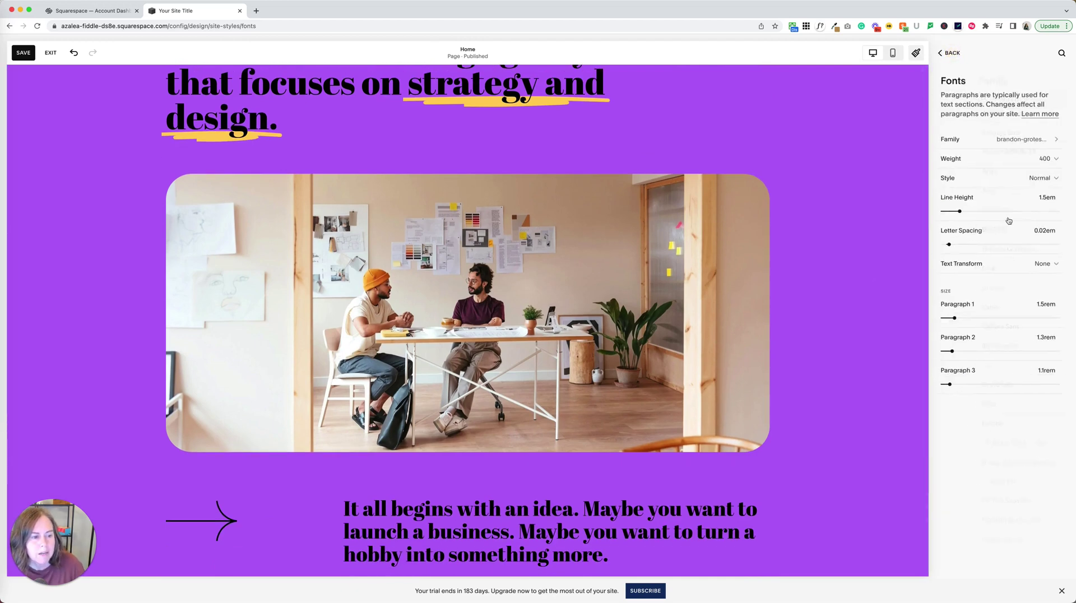
{"action": "left_click", "coordinate": [948, 53]}
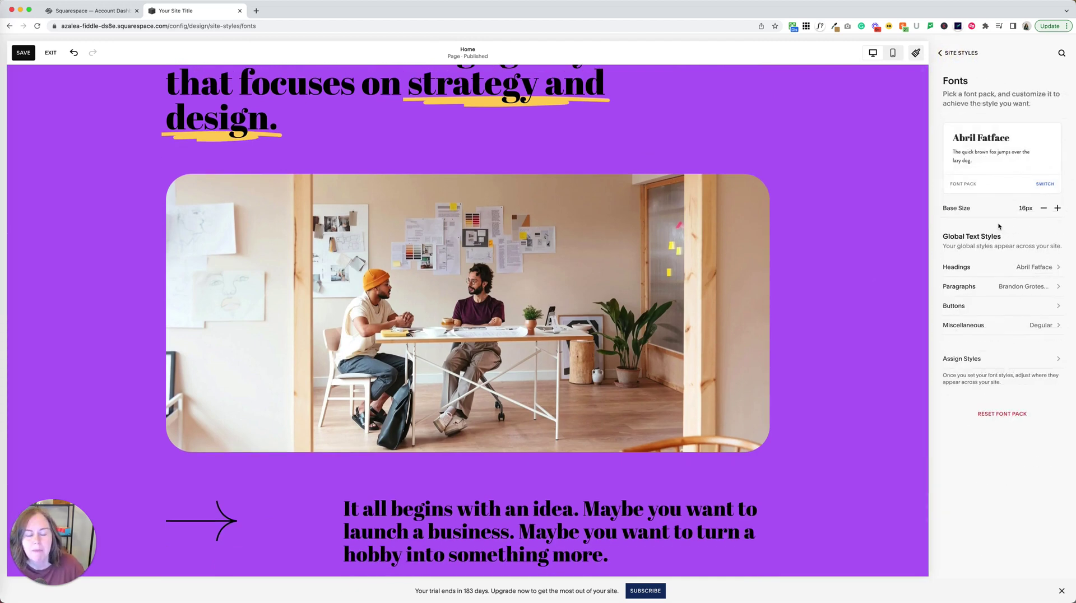
Set the primary button's font family to Brandon Grotesque in the global Buttons text style
{"action": "left_click", "coordinate": [988, 306]}
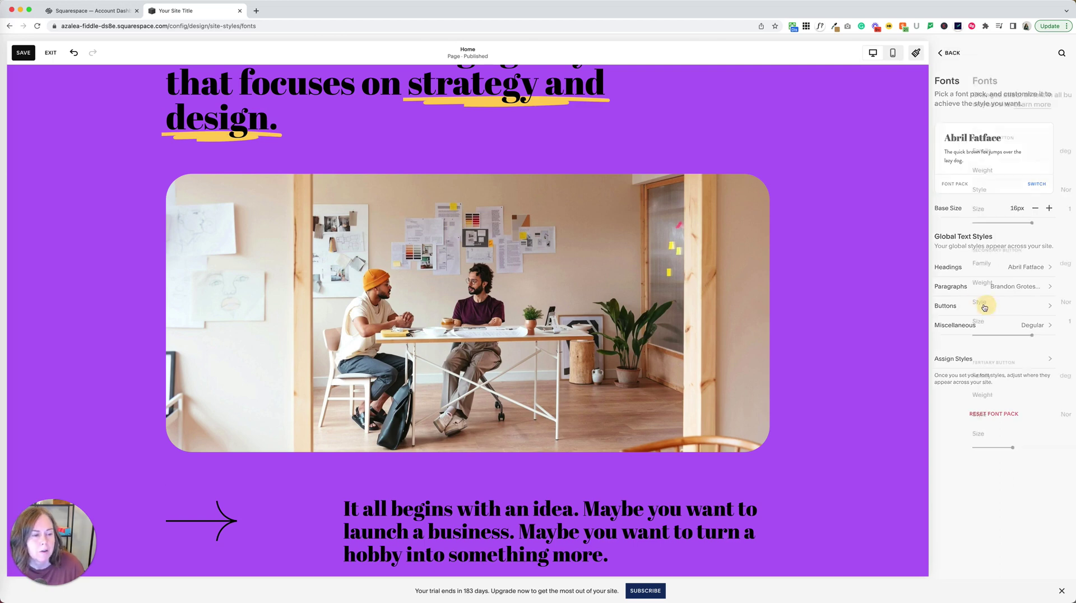
{"action": "left_click", "coordinate": [1021, 151]}
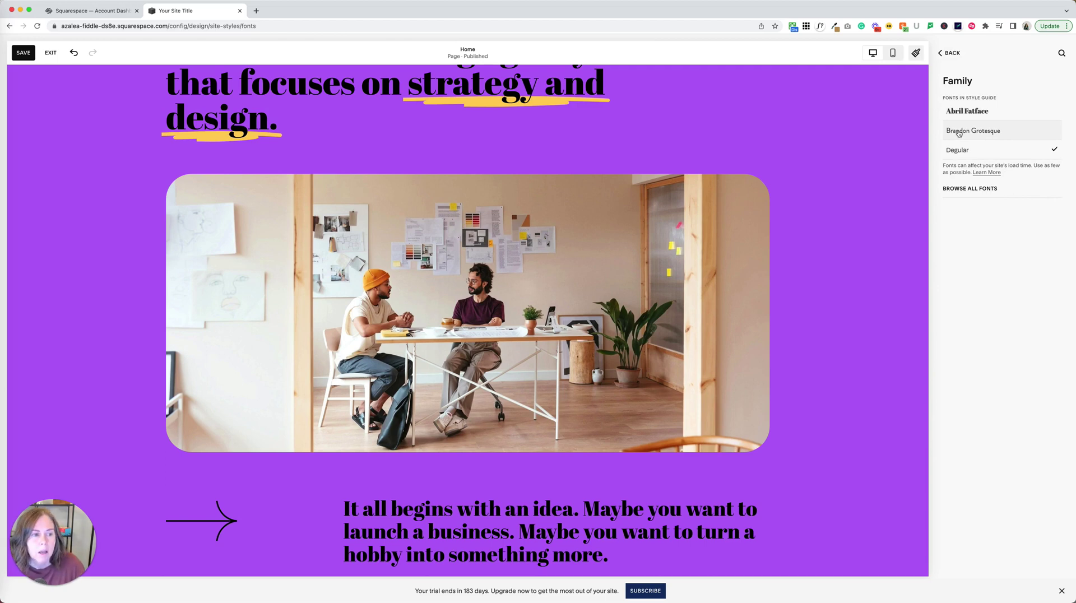
{"action": "left_click", "coordinate": [962, 133]}
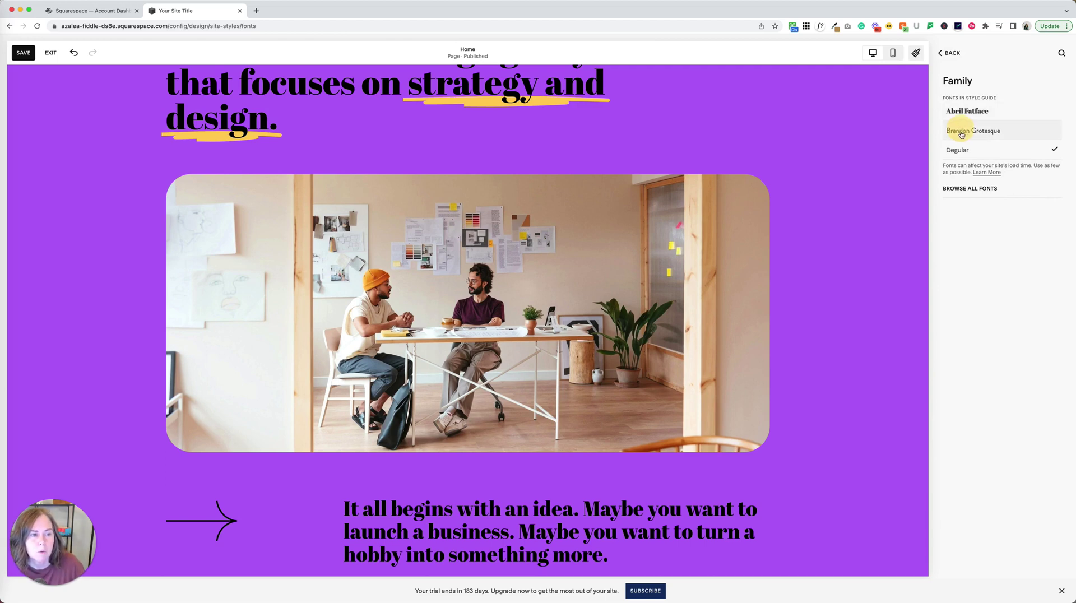
{"action": "left_click", "coordinate": [950, 53]}
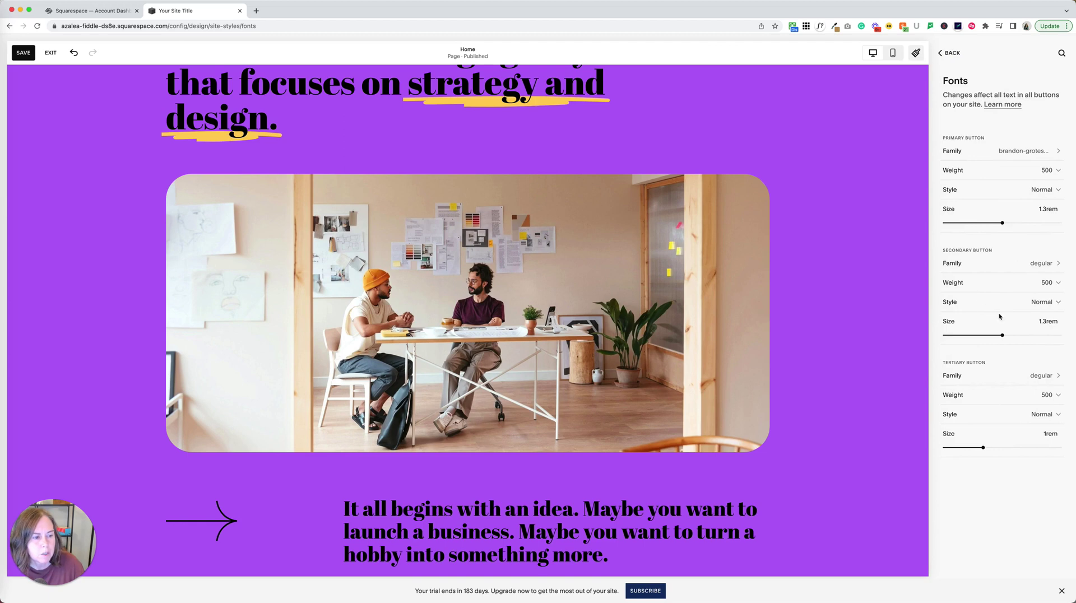
Set the font families of the secondary and tertiary buttons to Brandon Grotesque
{"action": "left_click", "coordinate": [1031, 263]}
{"action": "left_click", "coordinate": [985, 133]}
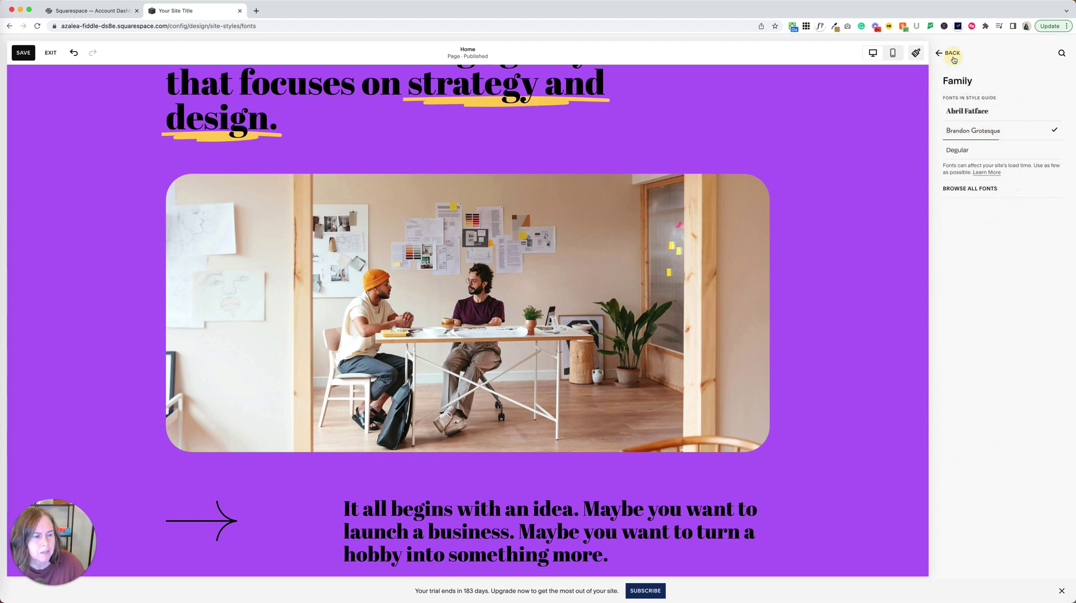
{"action": "left_click", "coordinate": [950, 52]}
{"action": "left_click", "coordinate": [1030, 382]}
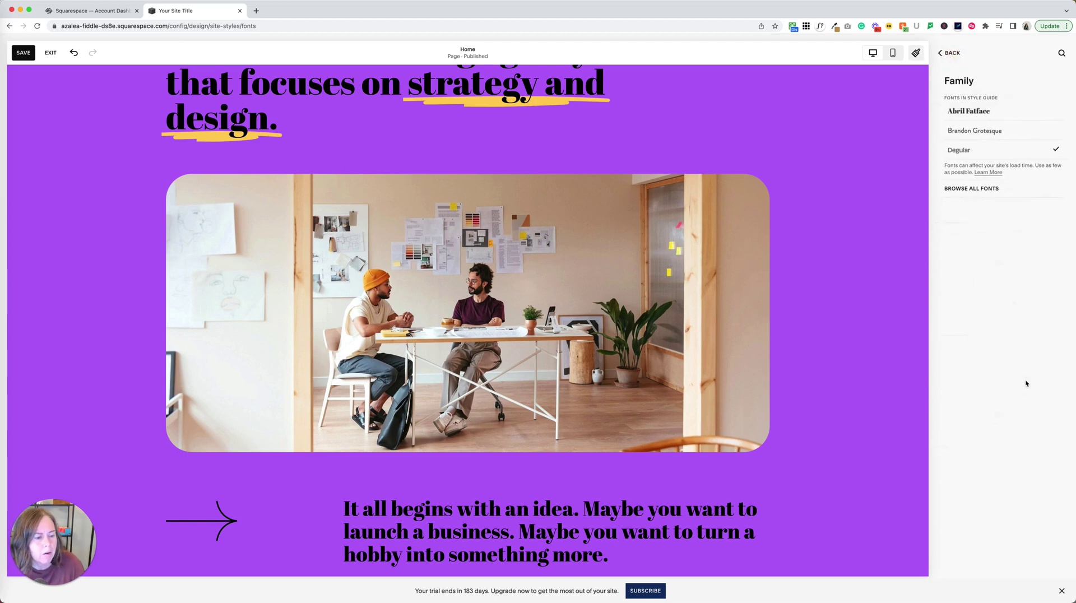
{"action": "left_click", "coordinate": [992, 130]}
{"action": "left_click", "coordinate": [951, 54]}
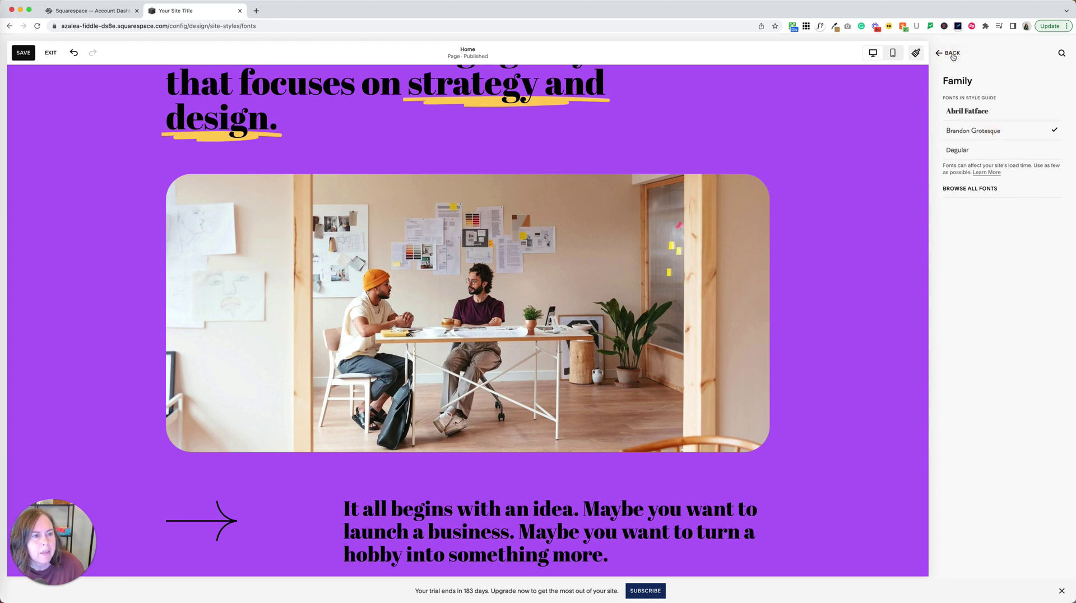
{"action": "left_click", "coordinate": [951, 54]}
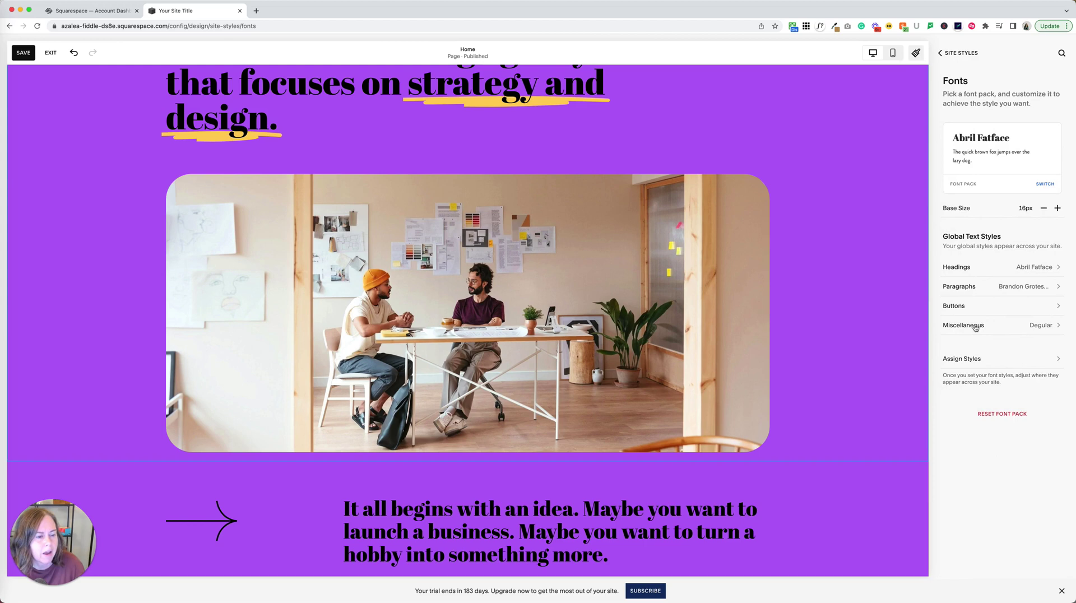
Set the font family of the global Miscellaneous text style to Brandon Grotesque
{"action": "left_click", "coordinate": [968, 327]}
{"action": "left_click", "coordinate": [1040, 152]}
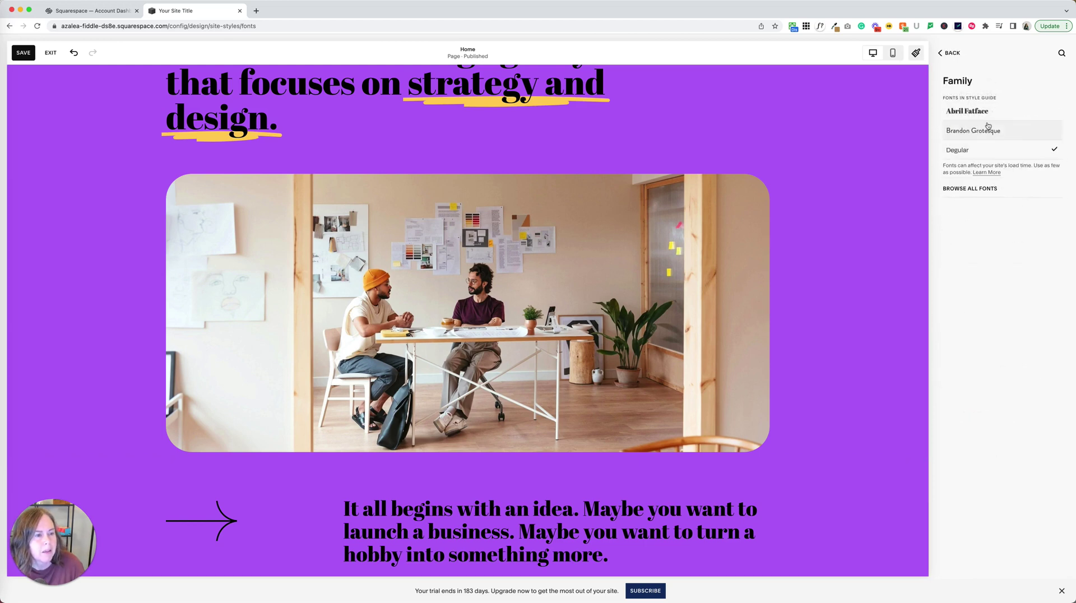
{"action": "left_click", "coordinate": [985, 130]}
{"action": "left_click", "coordinate": [947, 51]}
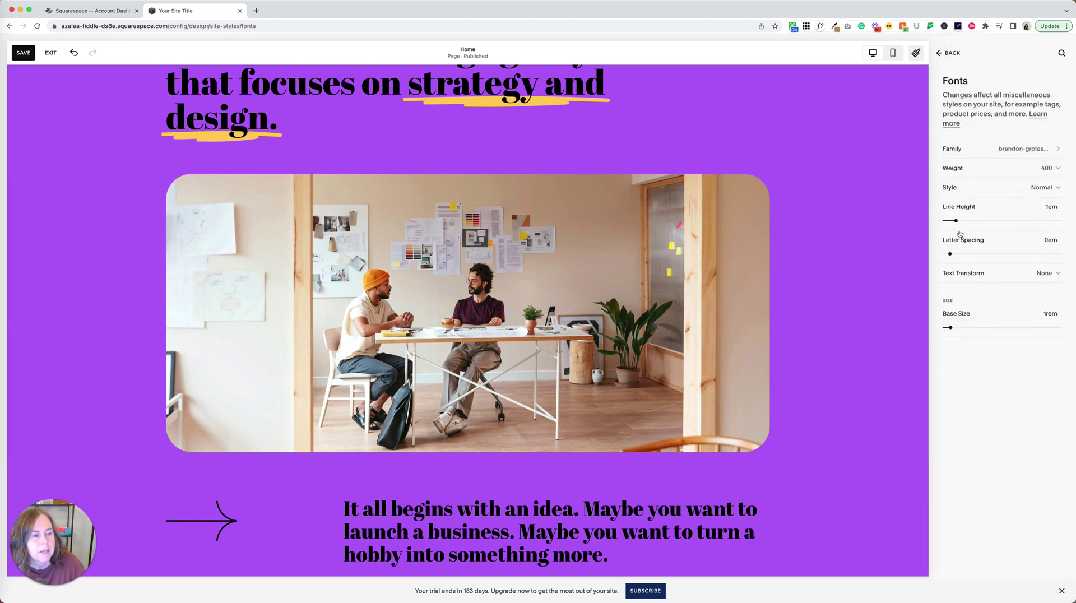
{"action": "left_click", "coordinate": [944, 52]}
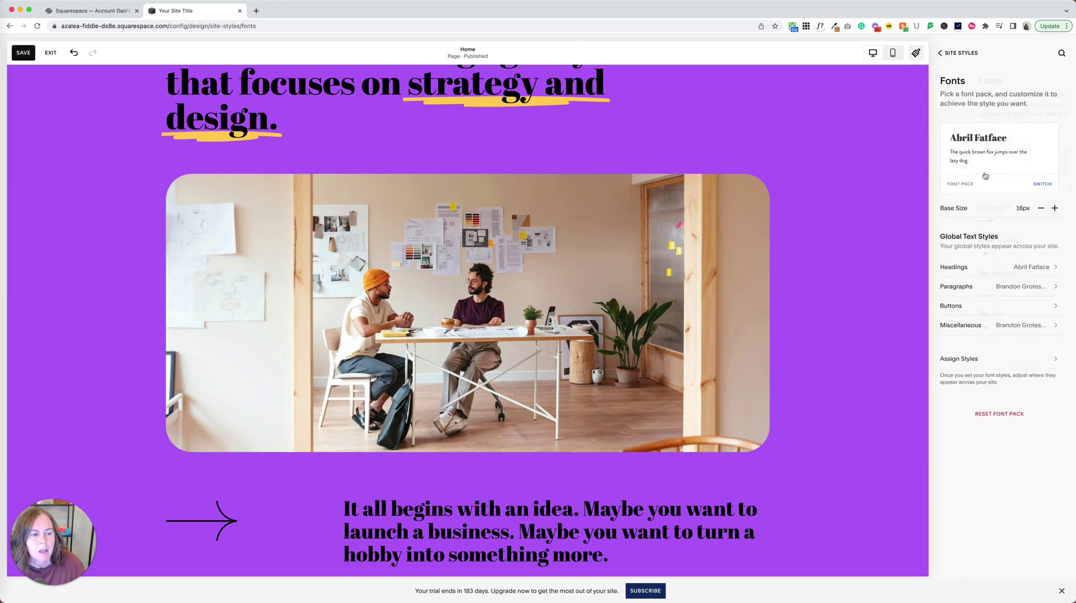
Open the Assign Styles list and examine which text style each site element uses
{"action": "left_click", "coordinate": [962, 360]}
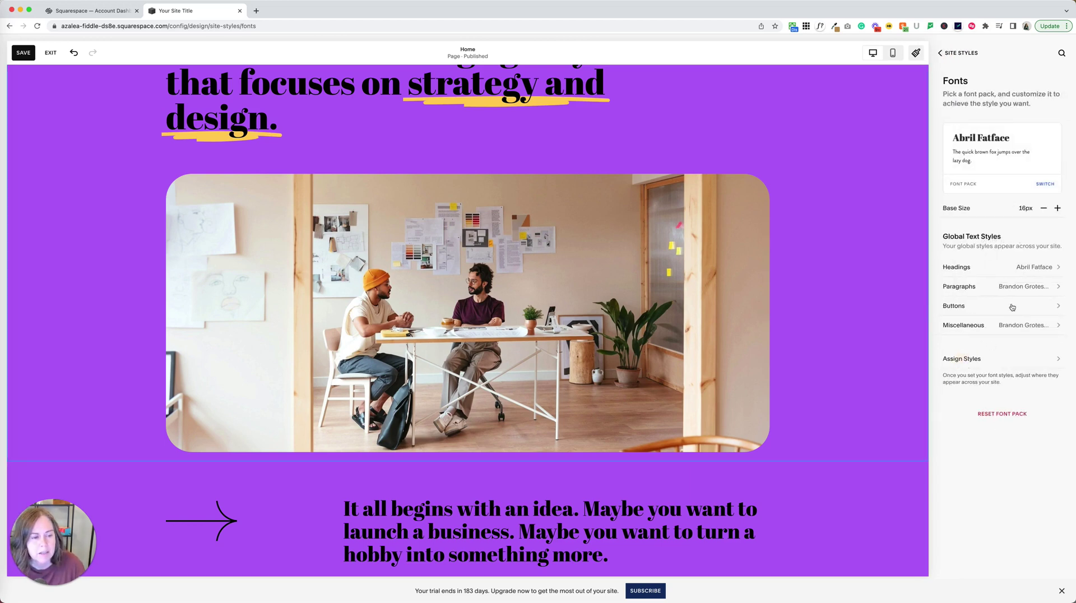
{"action": "scroll", "coordinate": [1007, 243], "scroll_direction": "down", "scroll_amount": 6}
{"action": "scroll", "coordinate": [1007, 245], "scroll_direction": "down", "scroll_amount": 20}
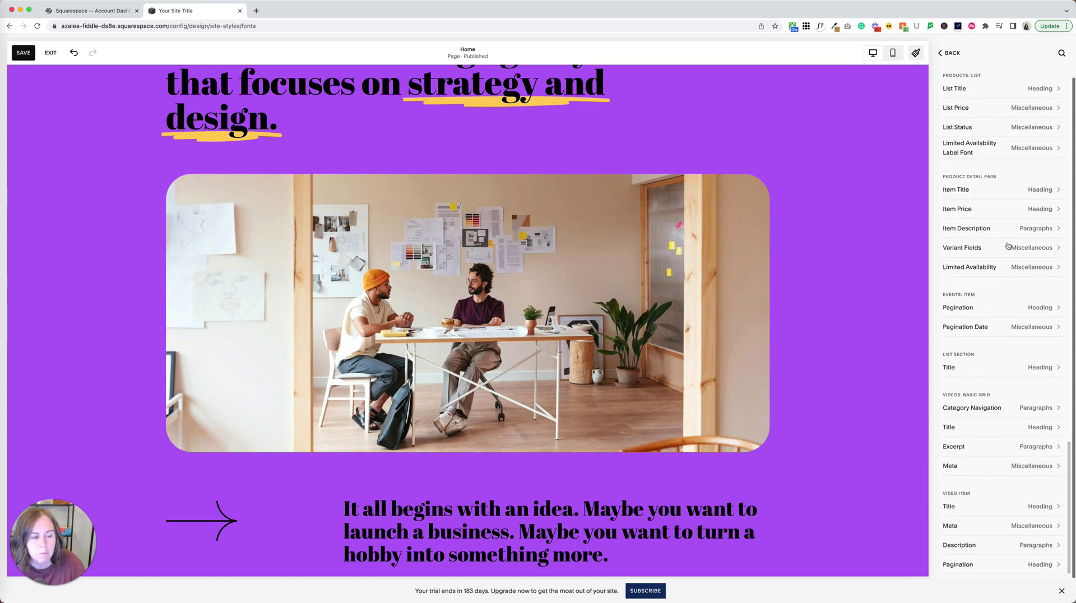
Set the header button's font family to Brandon Grotesque in the style assignments and return to the main Fonts settings
{"action": "scroll", "coordinate": [1007, 245], "scroll_direction": "up", "scroll_amount": 20}
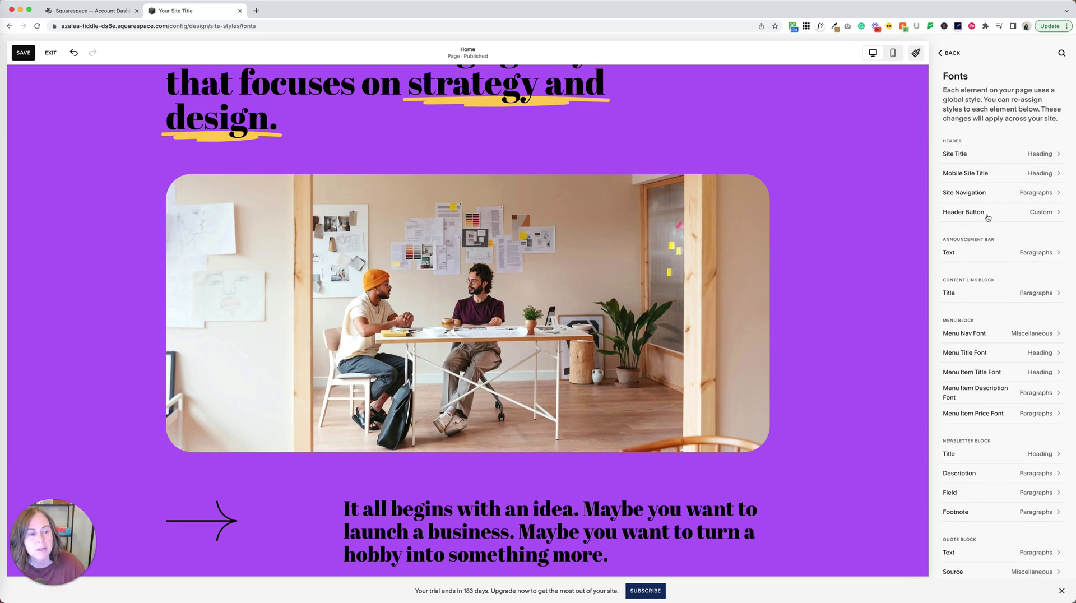
{"action": "left_click", "coordinate": [1039, 213]}
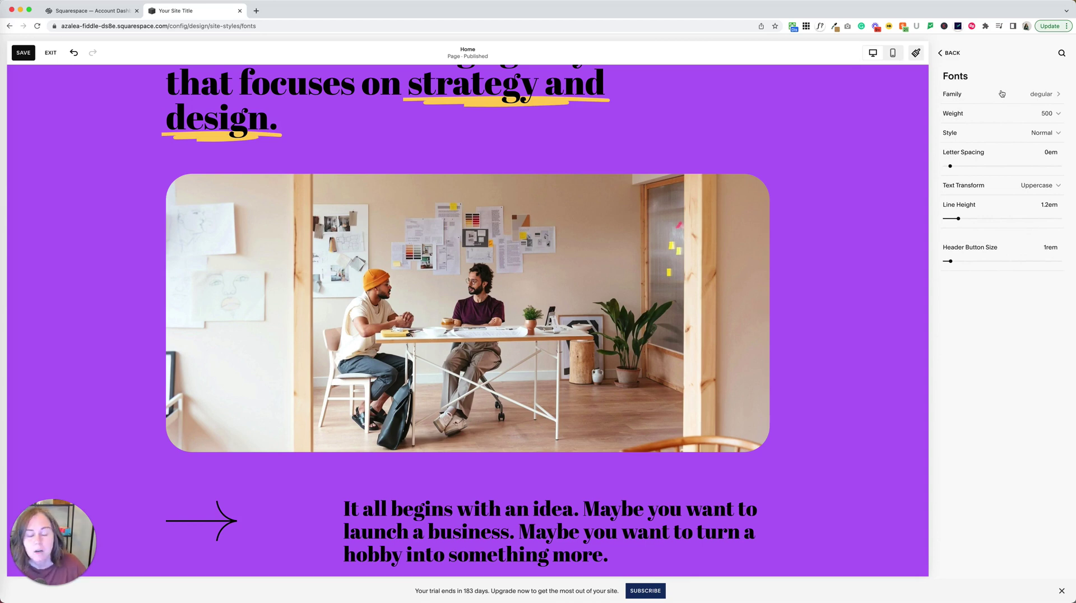
{"action": "left_click", "coordinate": [1031, 94]}
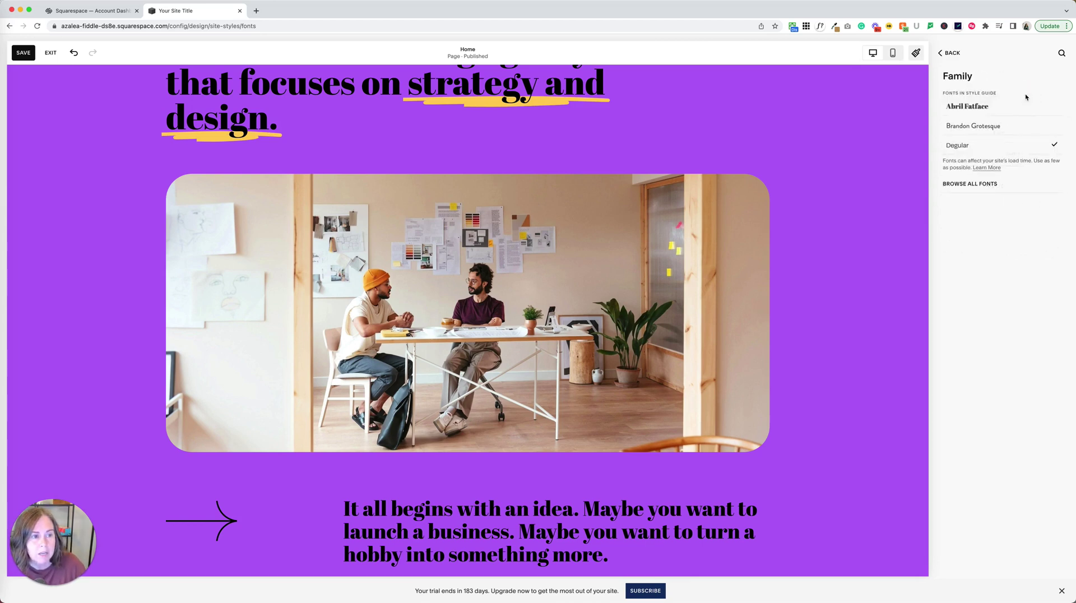
{"action": "left_click", "coordinate": [1000, 126]}
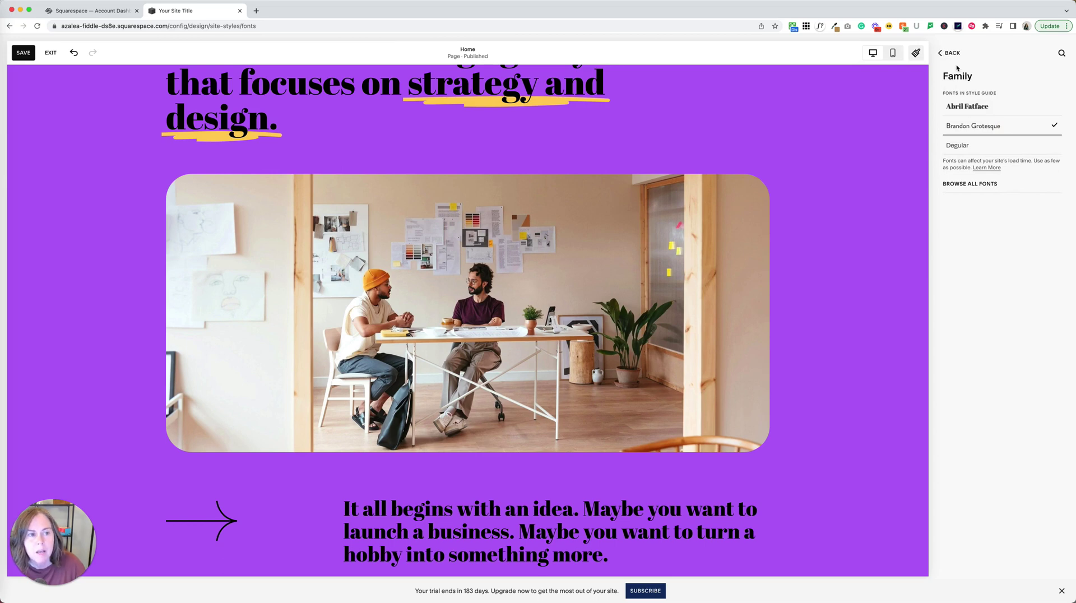
{"action": "scroll", "coordinate": [802, 131], "scroll_direction": "up", "scroll_amount": 5}
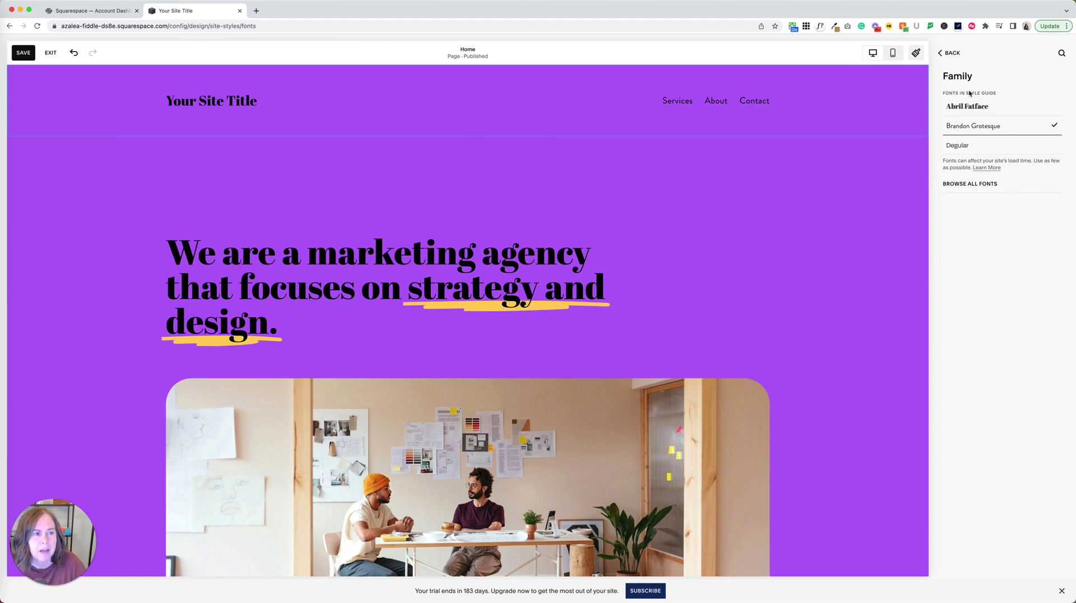
{"action": "left_click", "coordinate": [953, 53]}
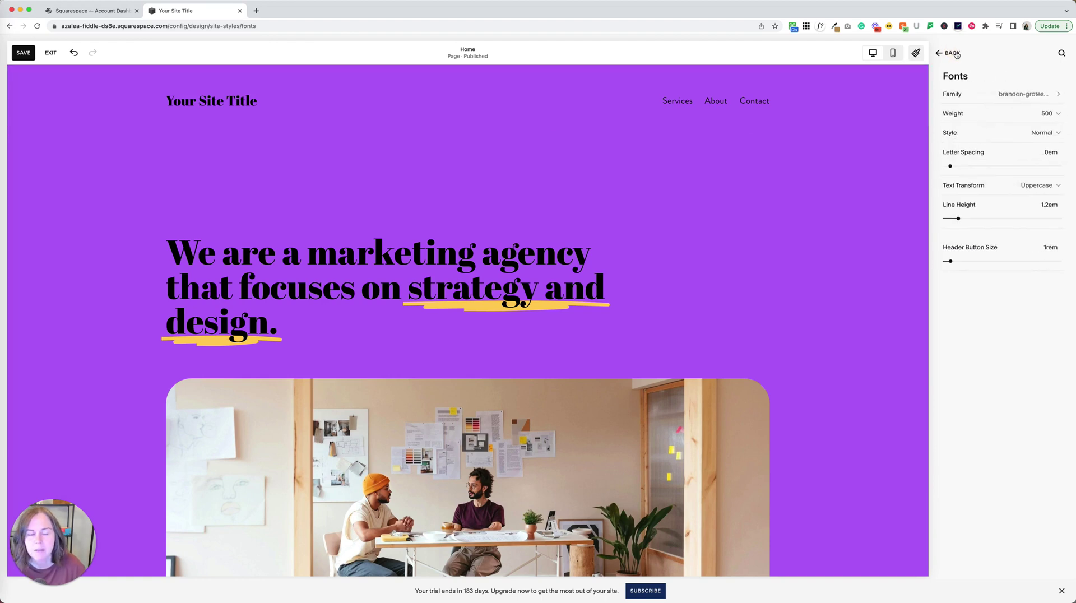
{"action": "left_click", "coordinate": [952, 53]}
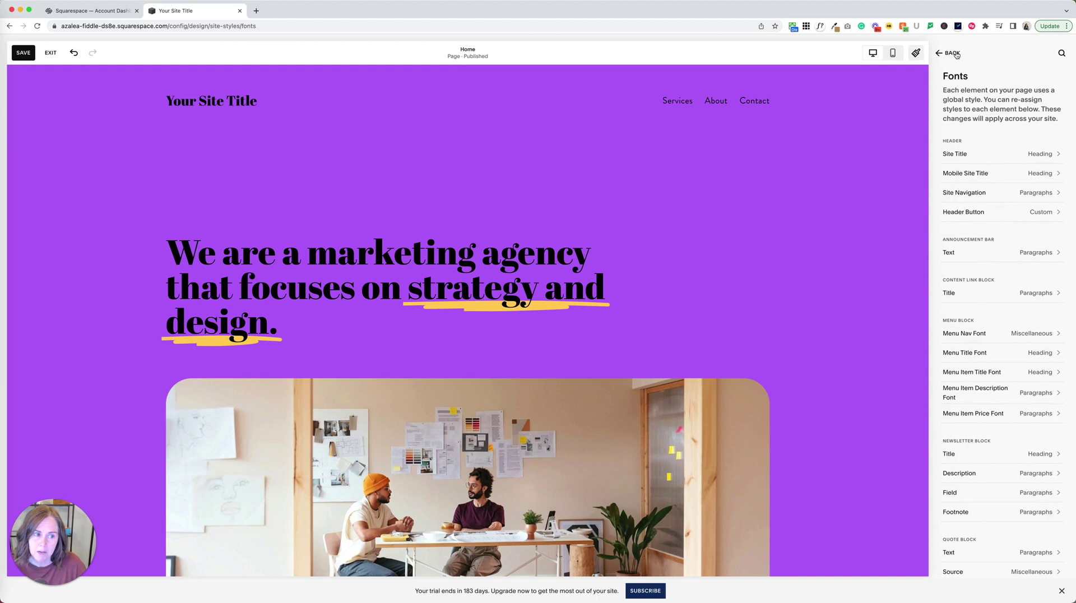
{"action": "left_click", "coordinate": [955, 54]}
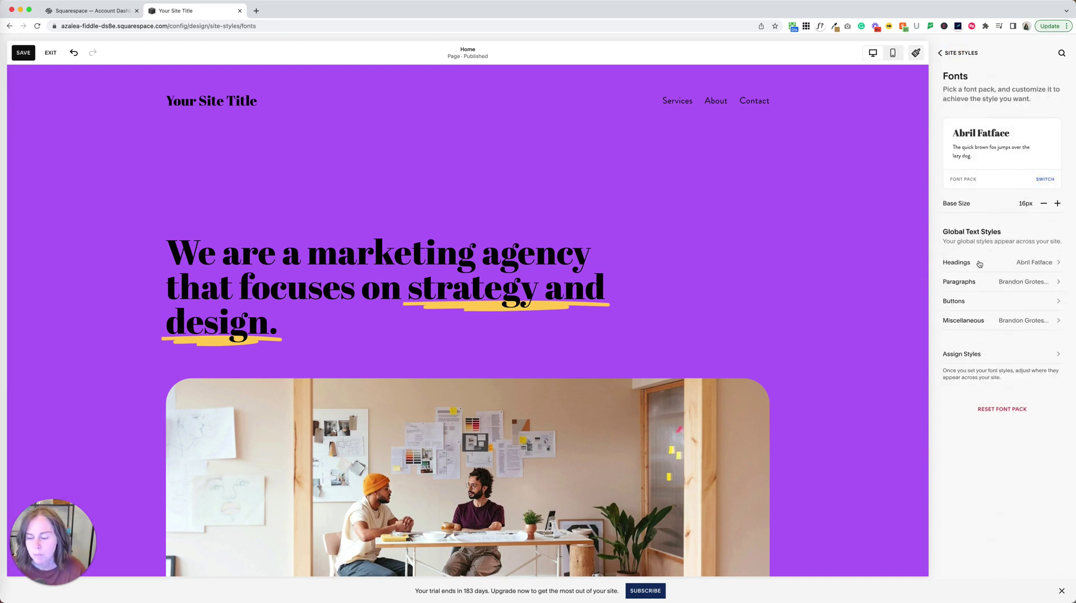
Examine the global Headings font settings and available families, and review the text styles assigned to site elements
{"action": "left_click", "coordinate": [979, 263]}
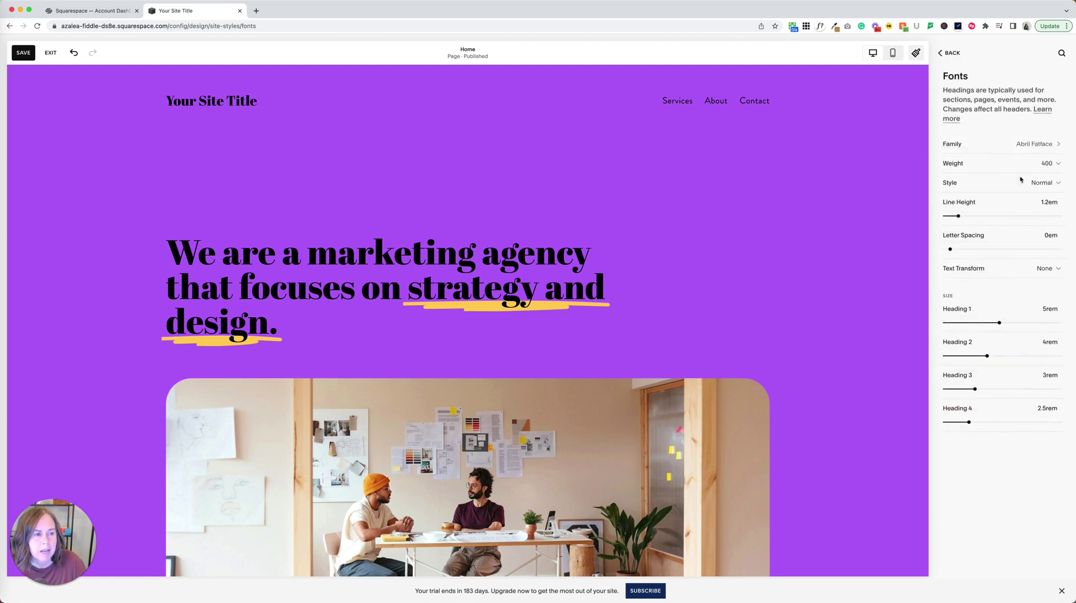
{"action": "left_click", "coordinate": [1030, 147]}
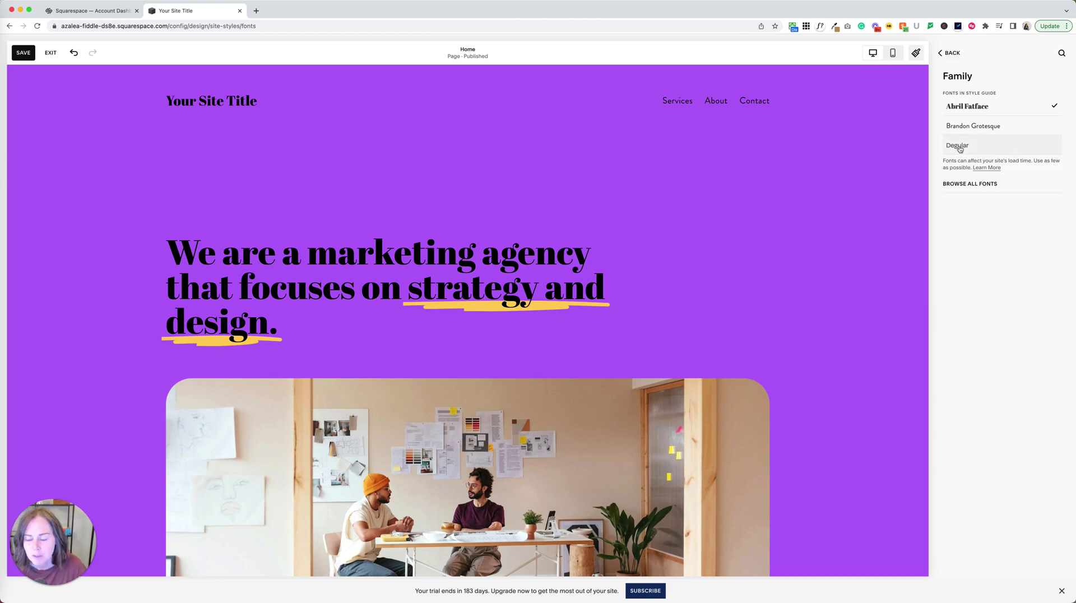
{"action": "left_click", "coordinate": [959, 55]}
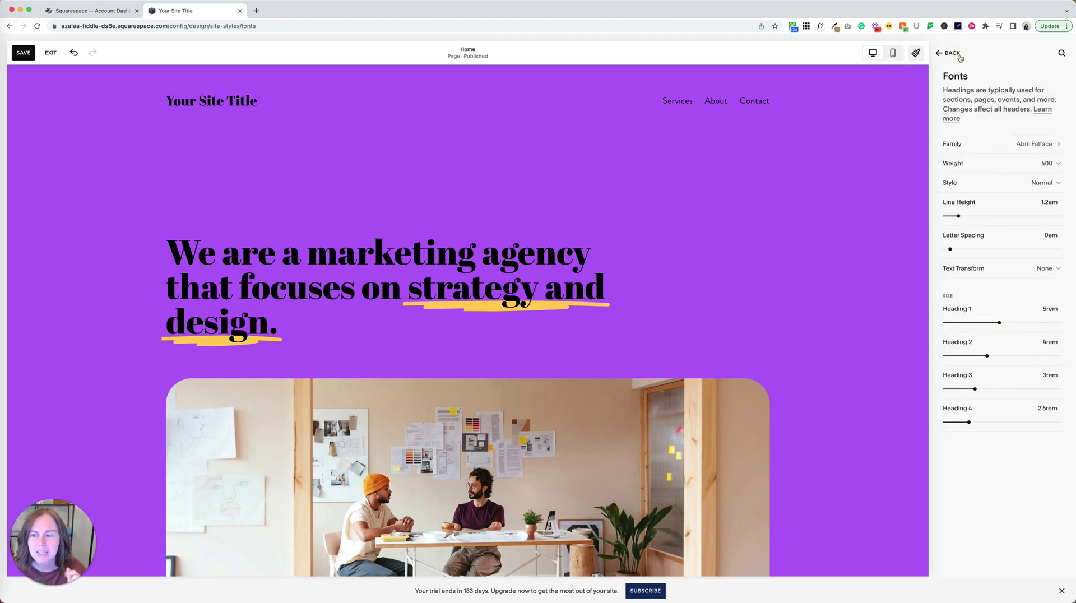
{"action": "right_click", "coordinate": [960, 58]}
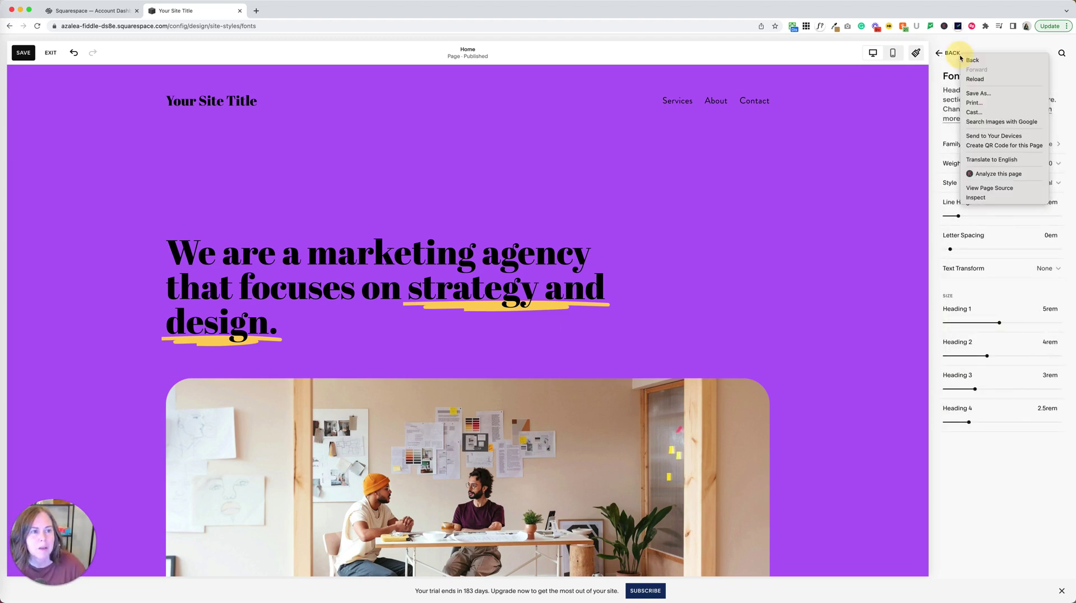
{"action": "left_click", "coordinate": [950, 54]}
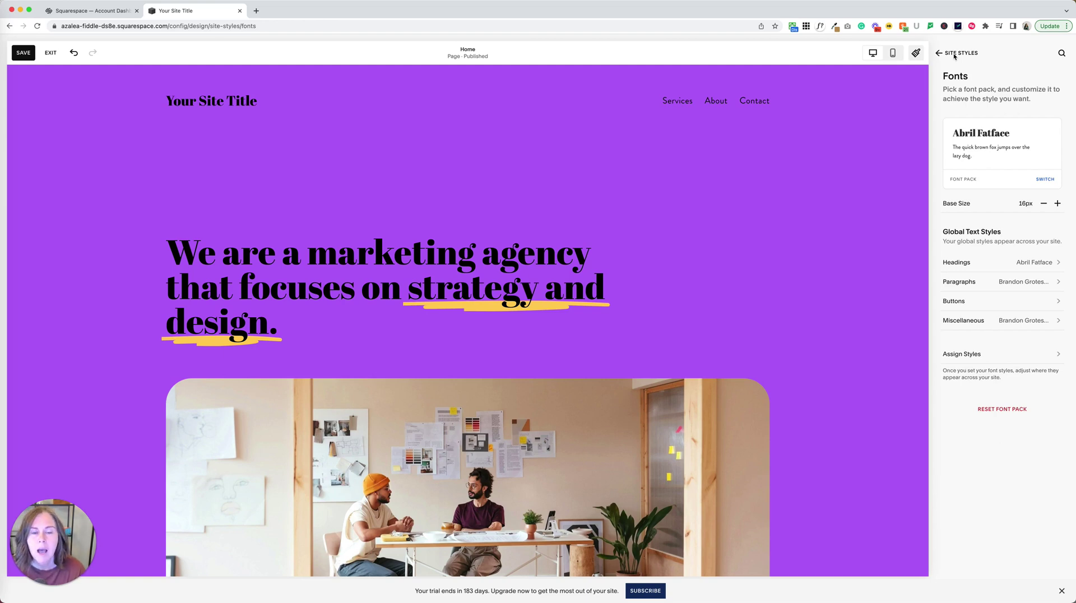
{"action": "left_click", "coordinate": [987, 356]}
{"action": "scroll", "coordinate": [980, 372], "scroll_direction": "down", "scroll_amount": 20}
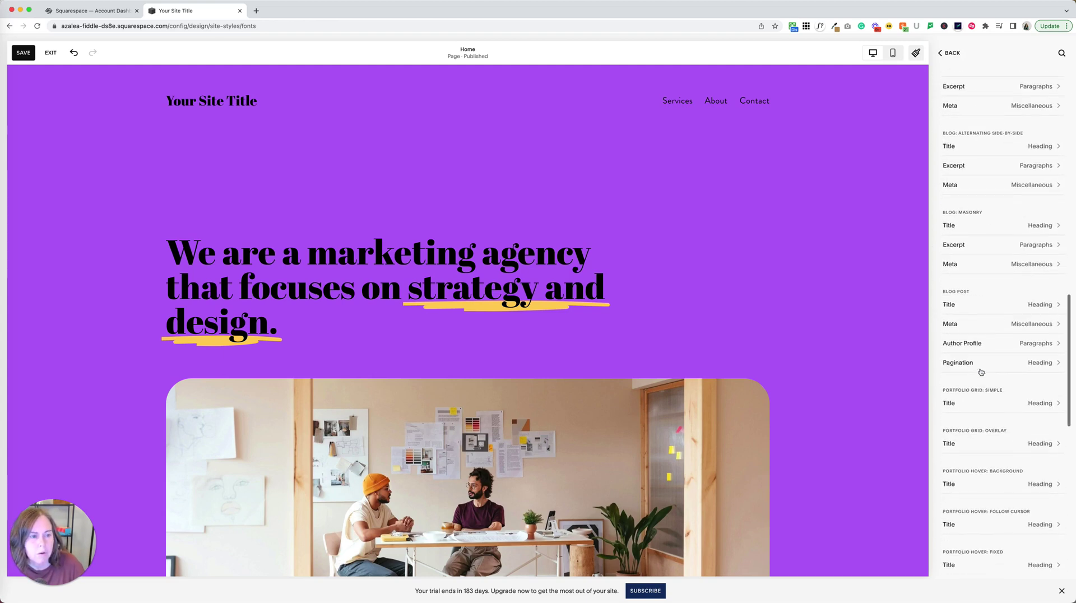
{"action": "scroll", "coordinate": [981, 371], "scroll_direction": "up", "scroll_amount": 20}
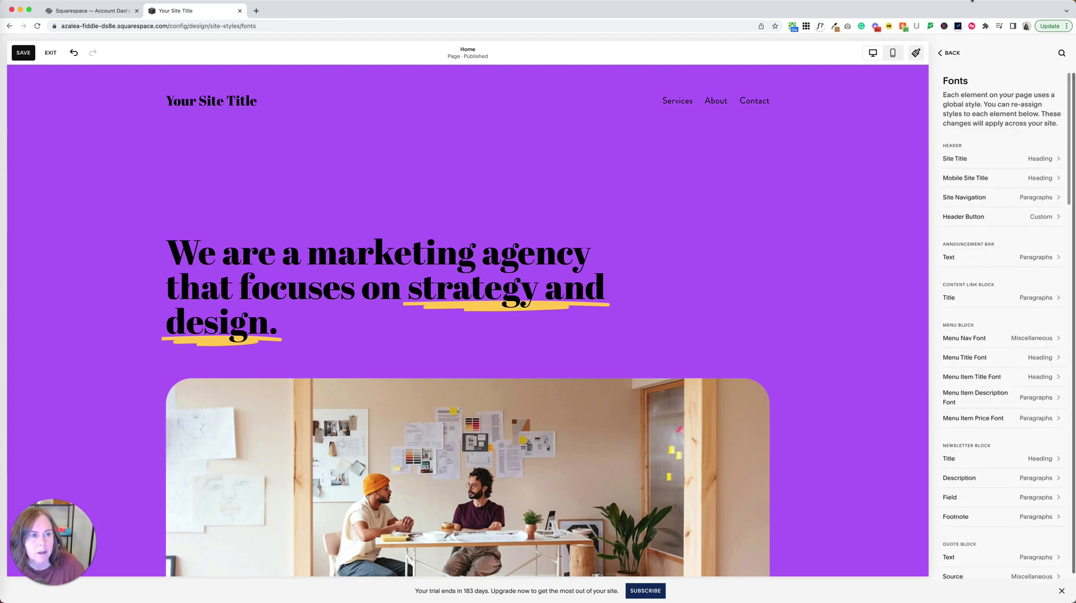
{"action": "key", "text": "Escape"}
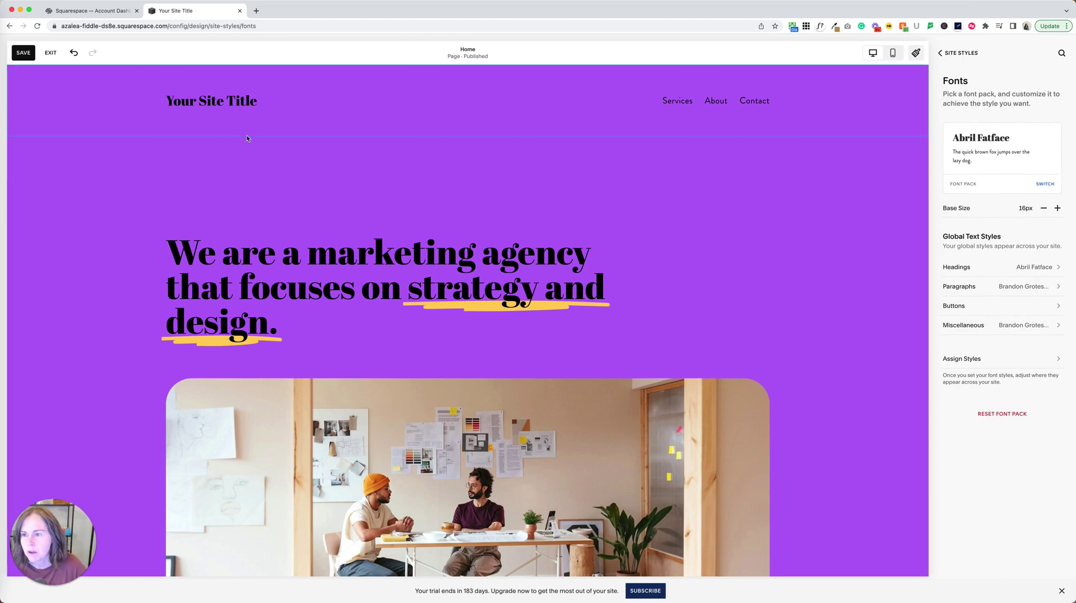
Open the header's style assignments from the site title in the preview and set the Site Title size to Heading 2
{"action": "left_click", "coordinate": [260, 100]}
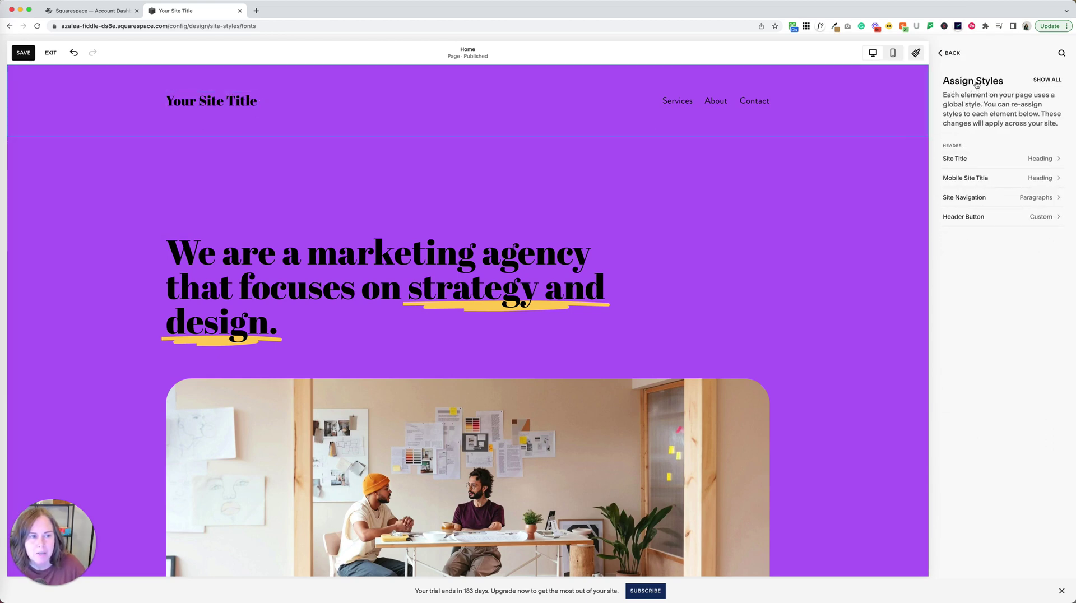
{"action": "left_click", "coordinate": [956, 159]}
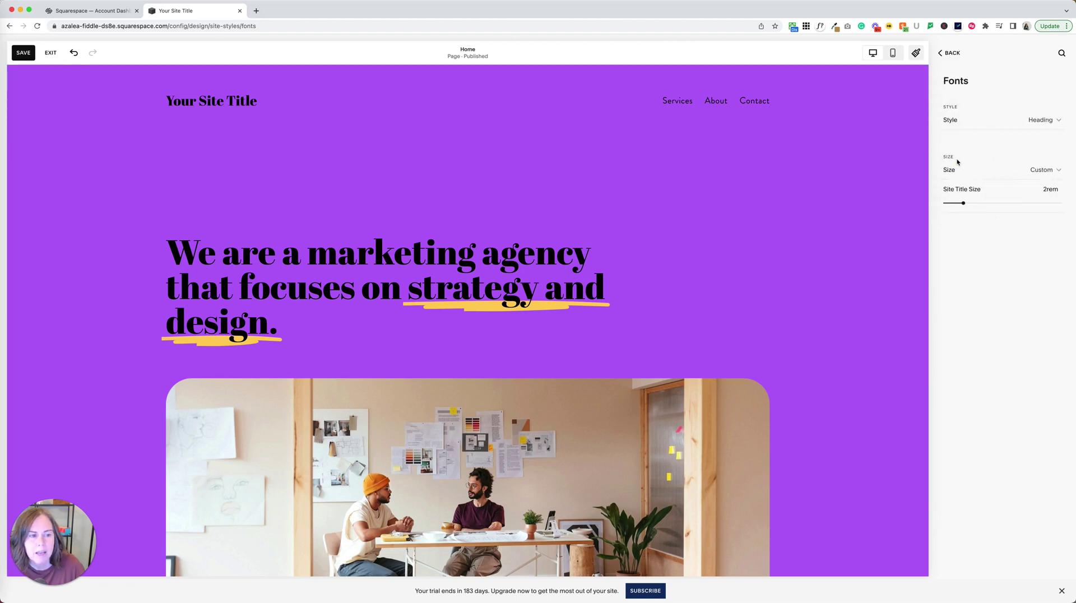
{"action": "left_click", "coordinate": [1041, 170]}
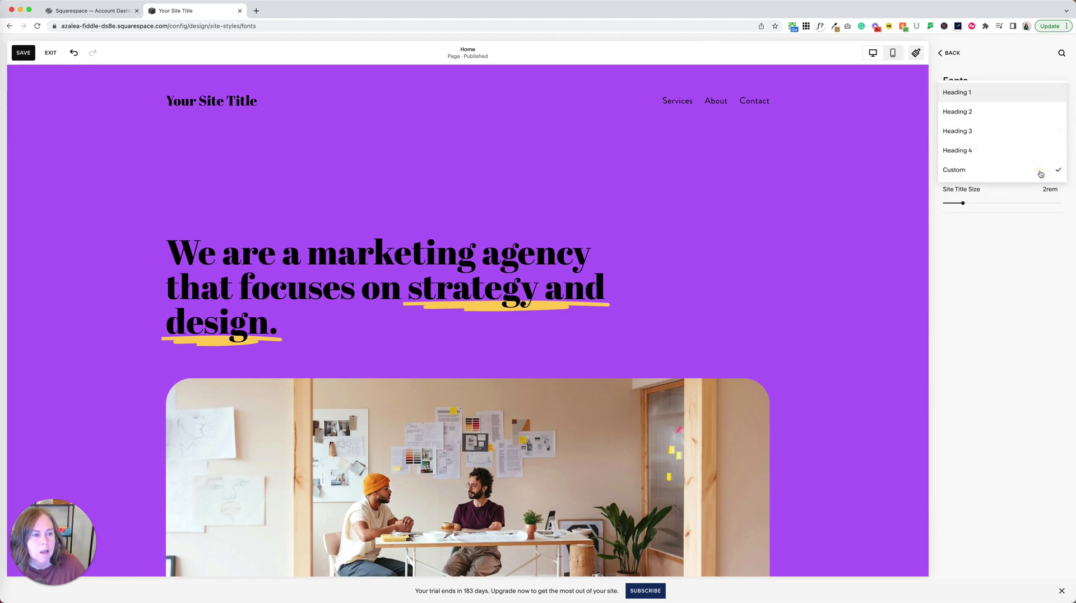
{"action": "left_click", "coordinate": [1031, 216]}
{"action": "left_click", "coordinate": [1041, 170]}
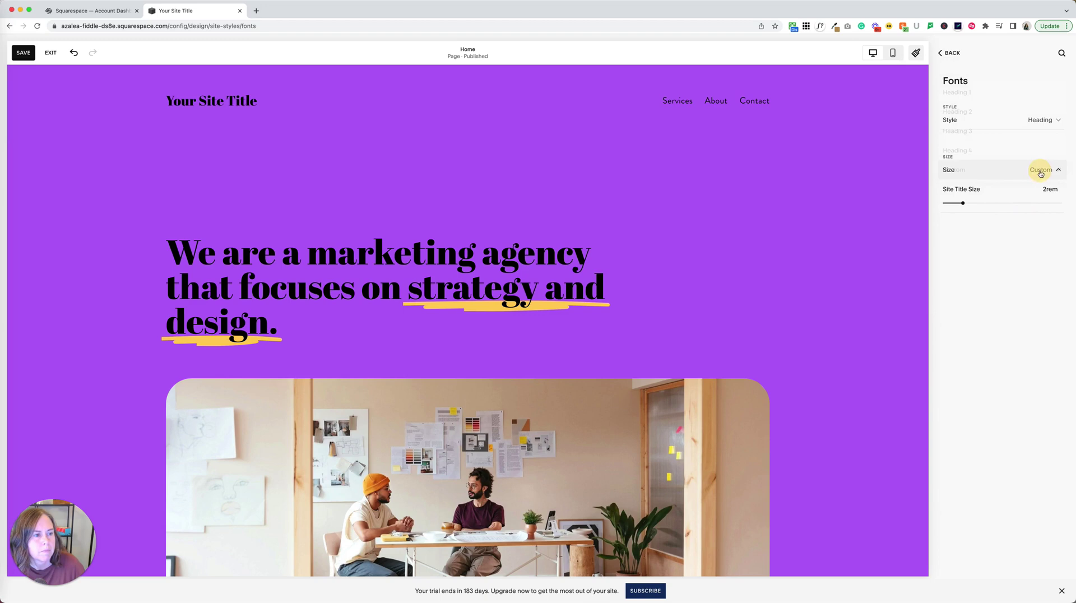
{"action": "left_click", "coordinate": [1014, 116]}
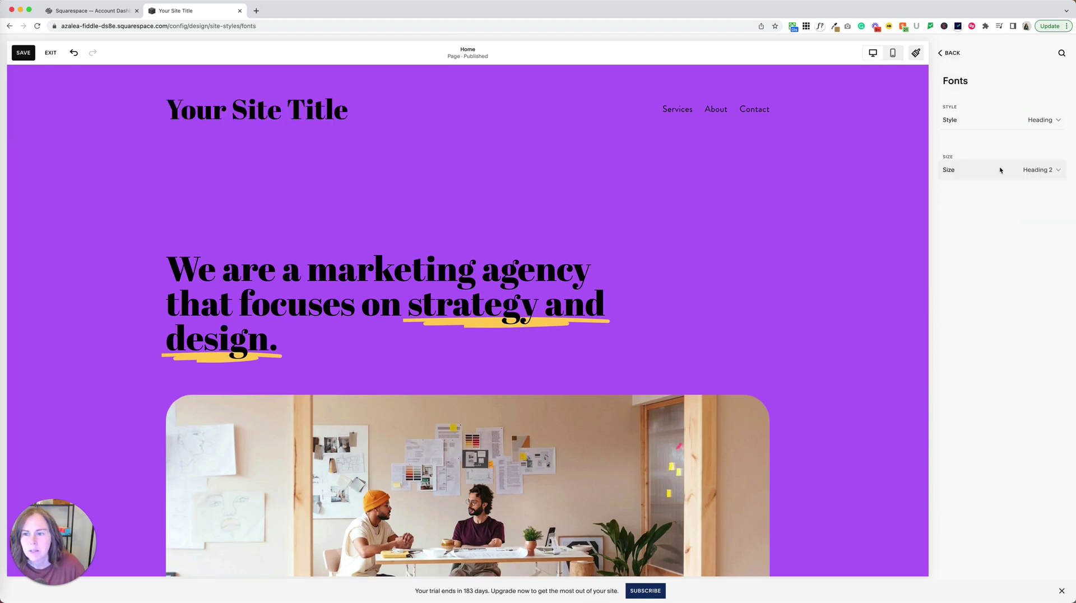
Switch the Site Title to a Custom style with the Degular font family and leave the header's style assignments
{"action": "left_click", "coordinate": [1041, 120]}
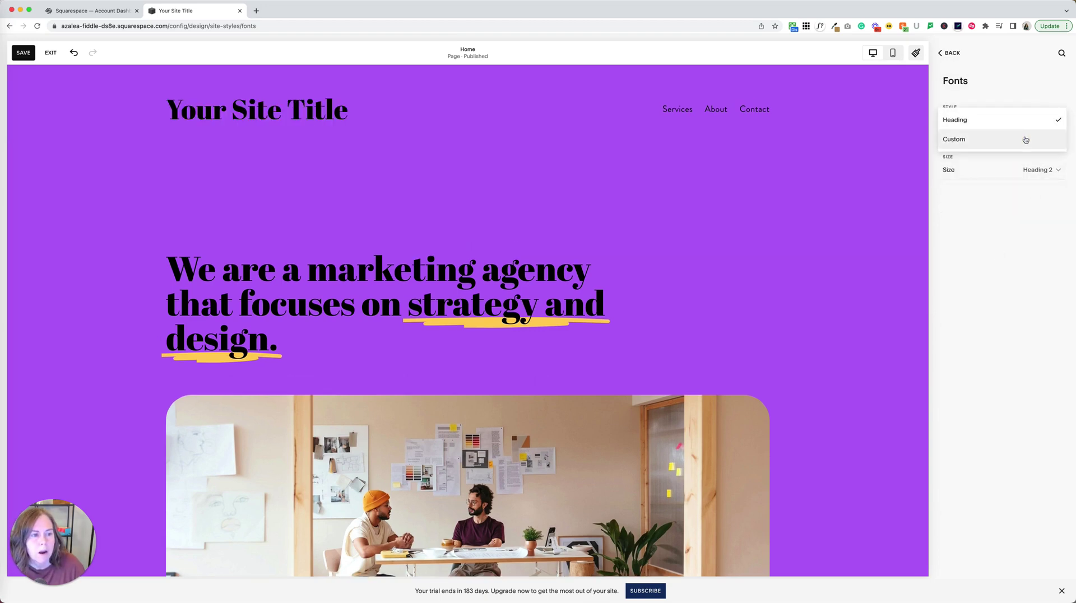
{"action": "left_click", "coordinate": [1024, 139]}
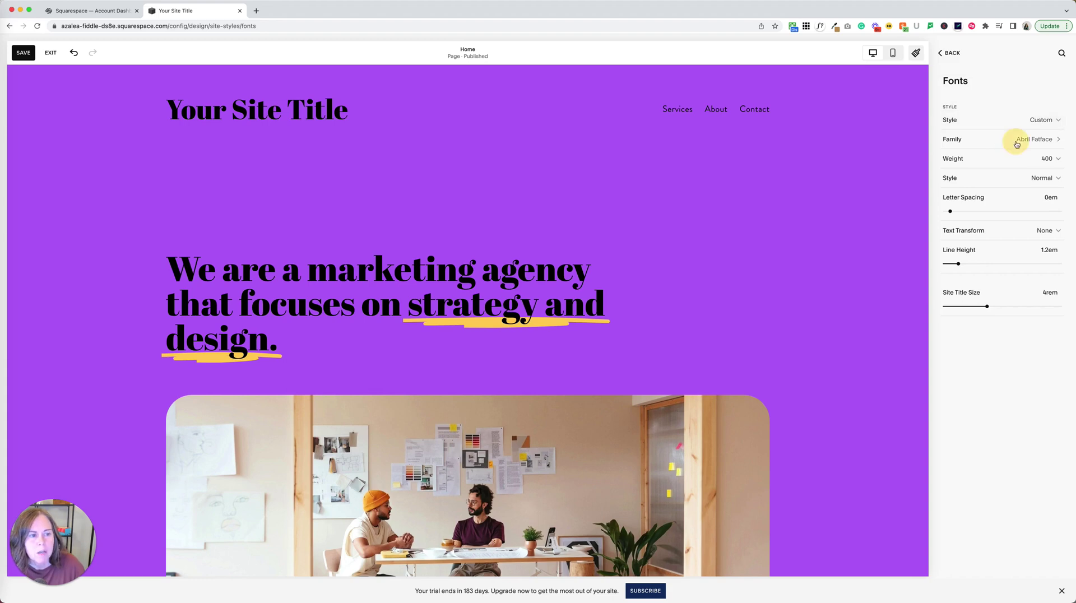
{"action": "left_click", "coordinate": [1013, 140]}
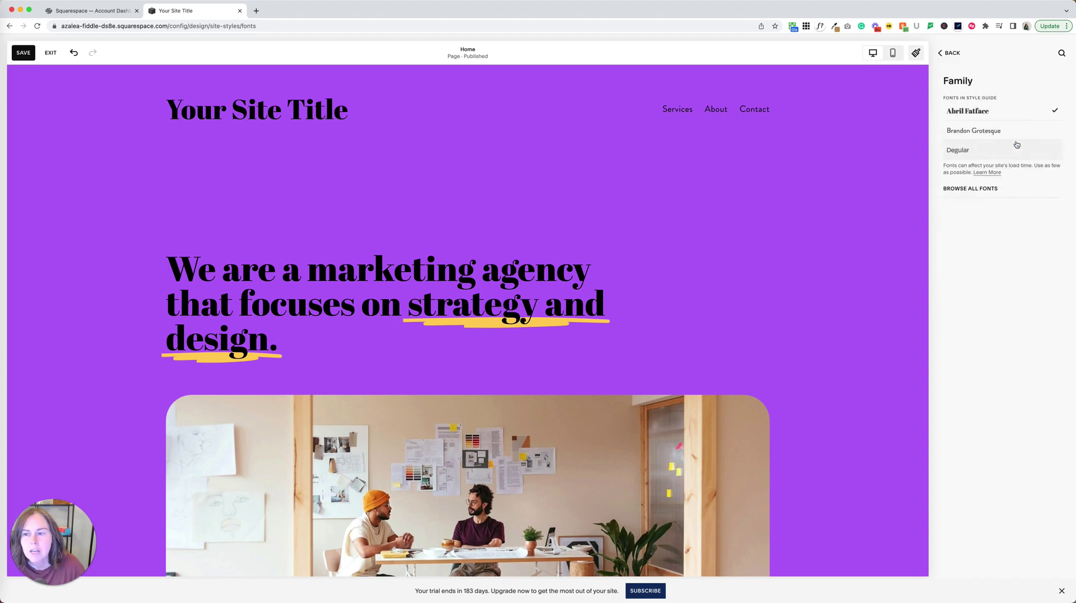
{"action": "left_click", "coordinate": [965, 152]}
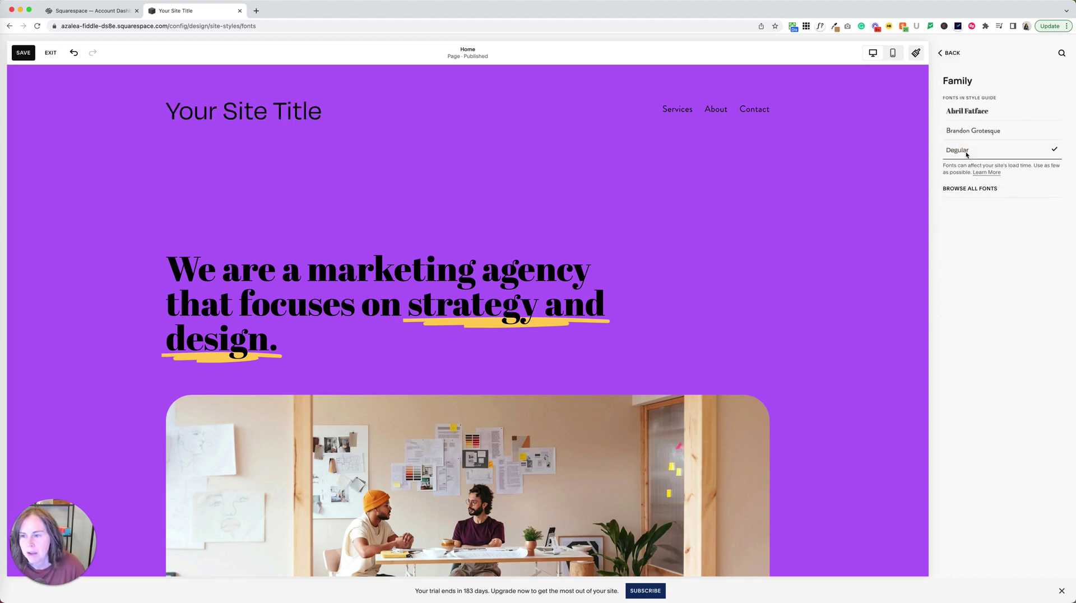
{"action": "left_click", "coordinate": [950, 53]}
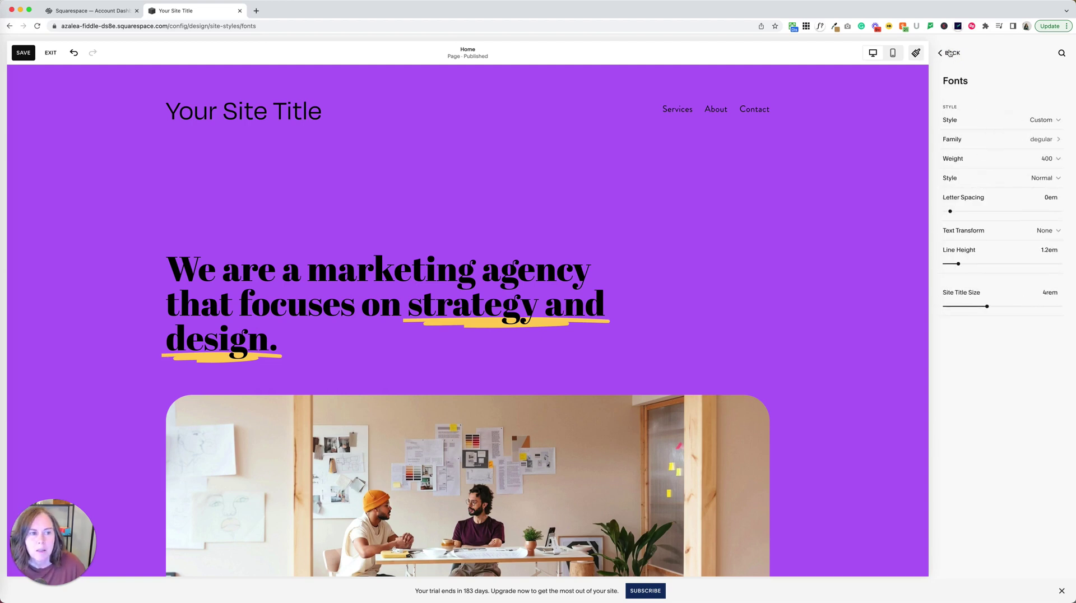
{"action": "left_click", "coordinate": [949, 52]}
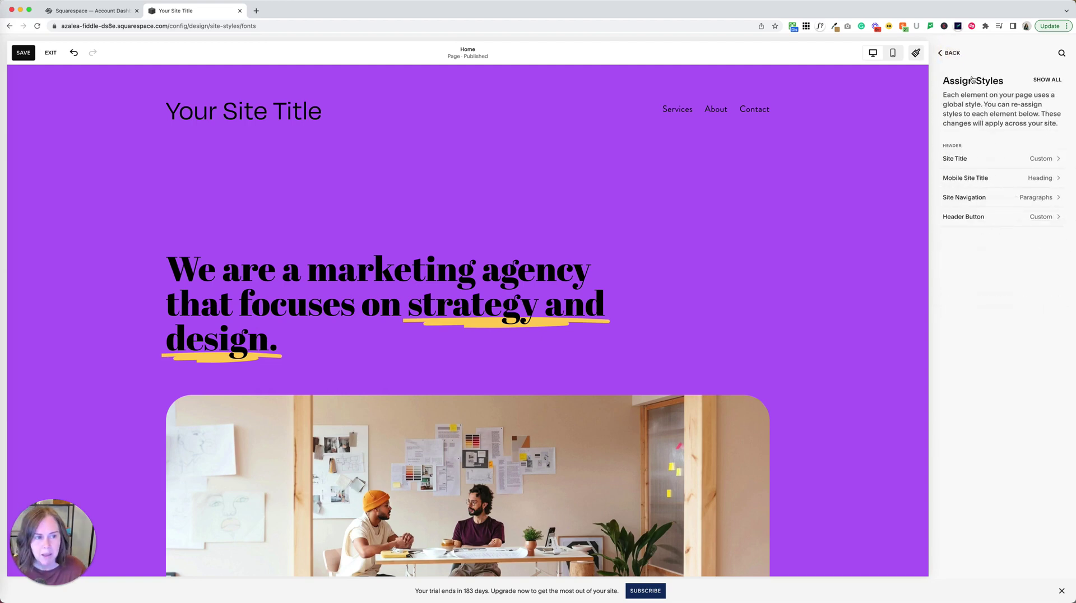
{"action": "left_click", "coordinate": [950, 53]}
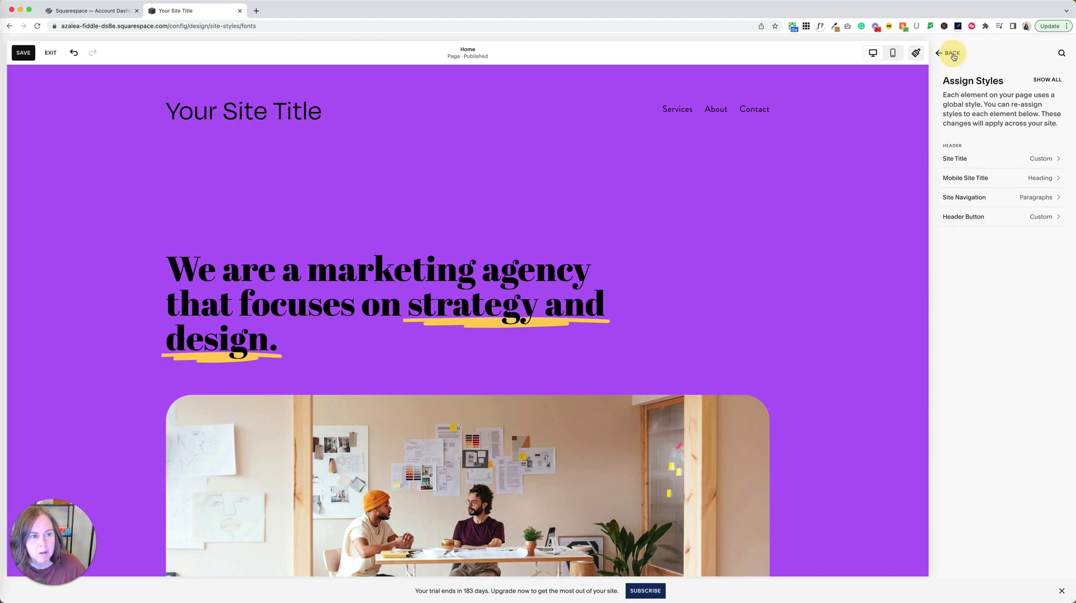